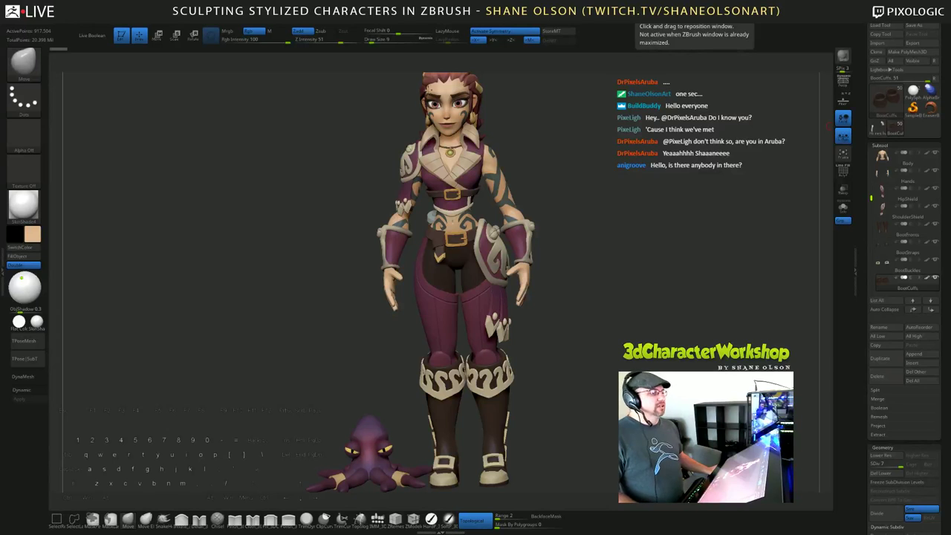
{"action": "left_click_drag", "start_coordinate": [574, 215], "coordinate": [602, 222]}
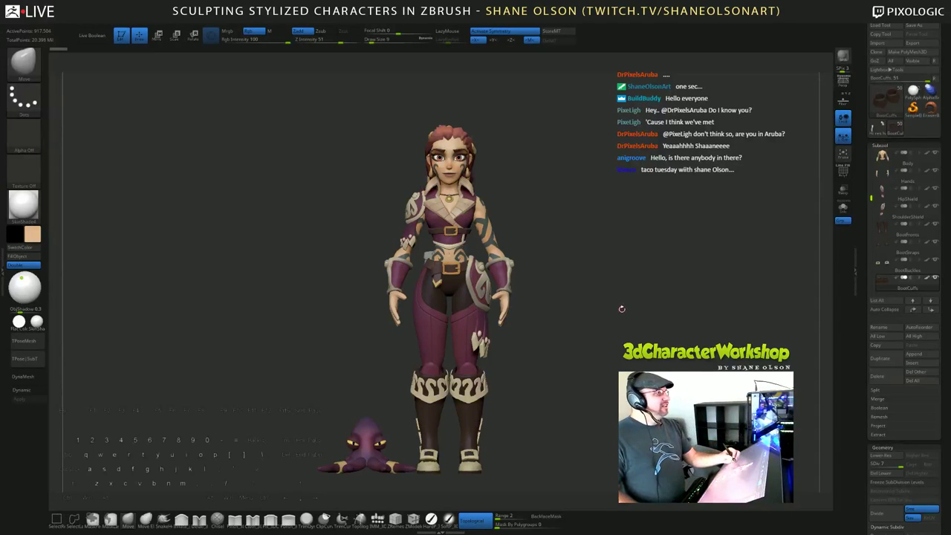
{"action": "mouse_move", "coordinate": [621, 317]}
{"action": "left_mouse_down"}
{"action": "mouse_move", "coordinate": [614, 323]}
{"action": "mouse_move", "coordinate": [635, 334]}
{"action": "mouse_move", "coordinate": [621, 359]}
{"action": "mouse_move", "coordinate": [633, 365]}
{"action": "mouse_move", "coordinate": [622, 336]}
{"action": "left_mouse_up"}
{"action": "key", "text": "p"}
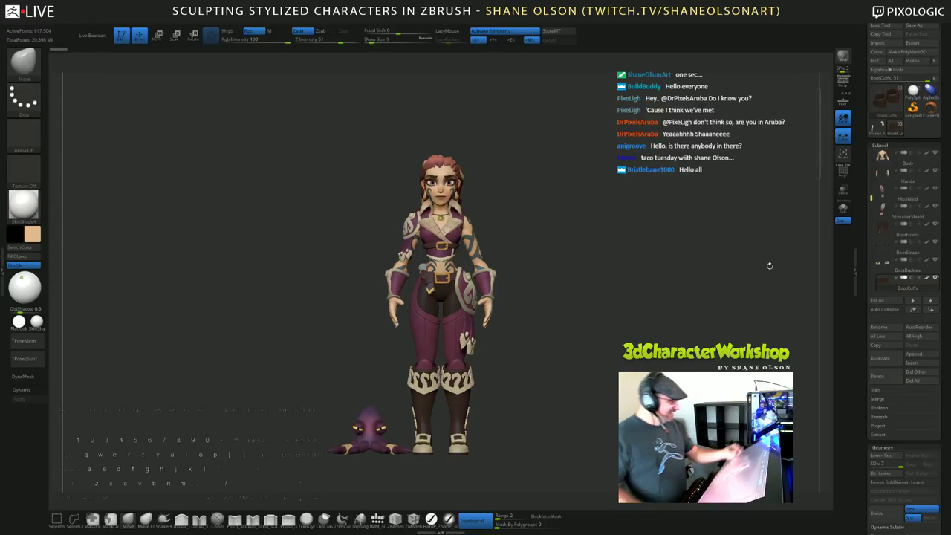
Step: Delete the redundant boot cuff ornament subtool PolyMesh3D1_4 and confirm the deletion
{"action": "left_click_drag", "start_coordinate": [873, 197], "coordinate": [874, 203]}
{"action": "mouse_move", "coordinate": [892, 267]}
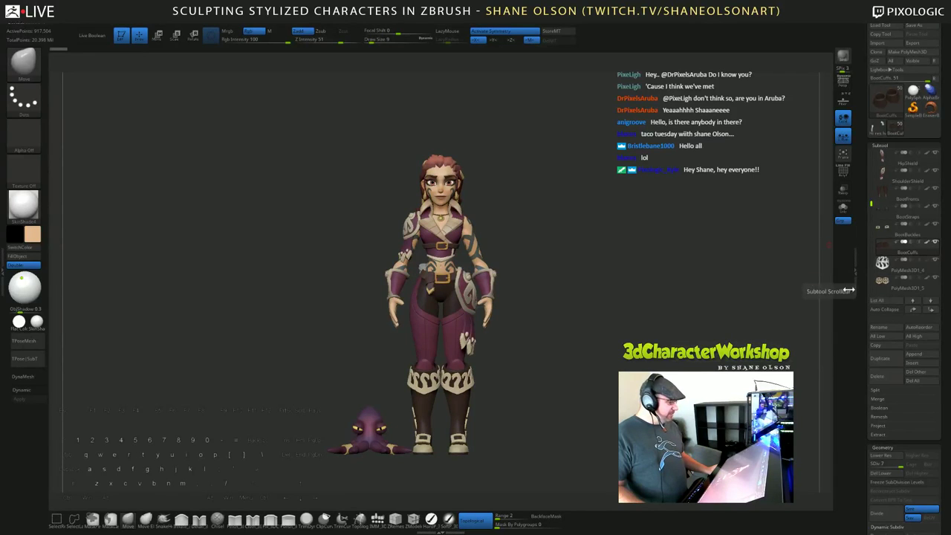
{"action": "left_click", "coordinate": [910, 266]}
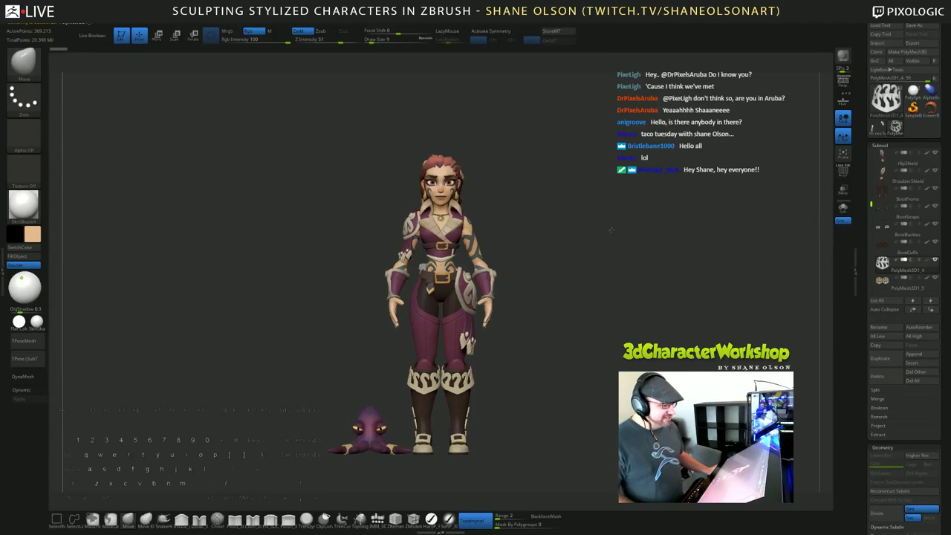
{"action": "left_click_drag", "start_coordinate": [611, 230], "coordinate": [558, 347]}
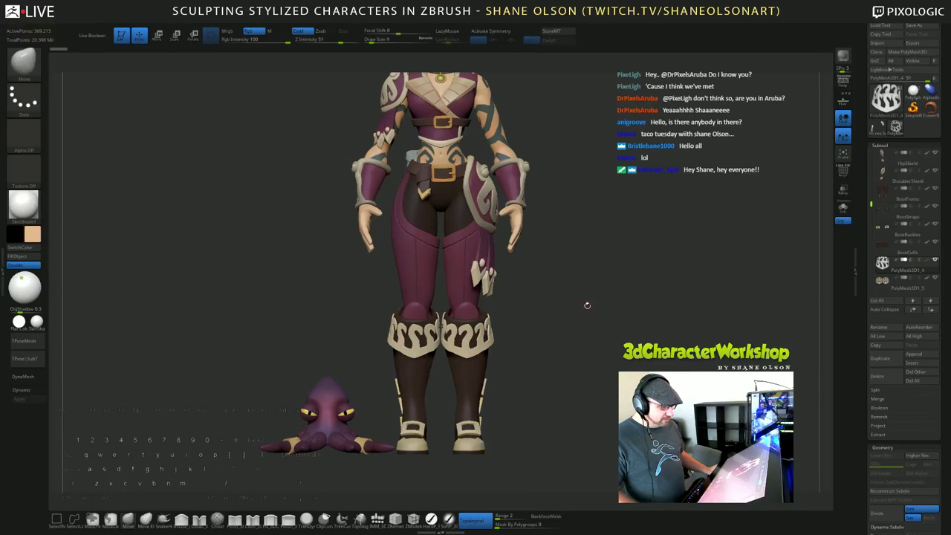
{"action": "mouse_move", "coordinate": [587, 304]}
{"action": "left_mouse_down"}
{"action": "mouse_move", "coordinate": [599, 290]}
{"action": "mouse_move", "coordinate": [580, 290]}
{"action": "left_mouse_up"}
{"action": "mouse_move", "coordinate": [883, 271]}
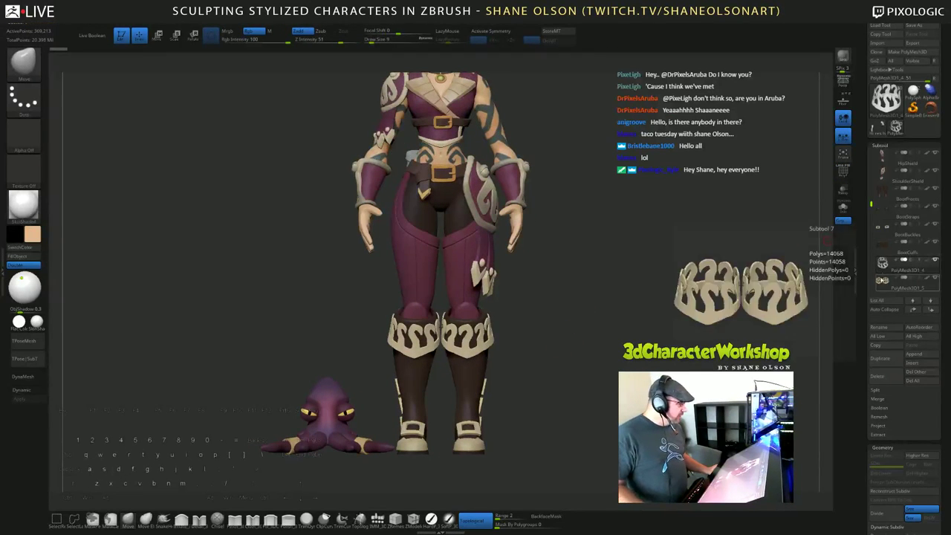
{"action": "left_click_drag", "start_coordinate": [872, 205], "coordinate": [873, 215]}
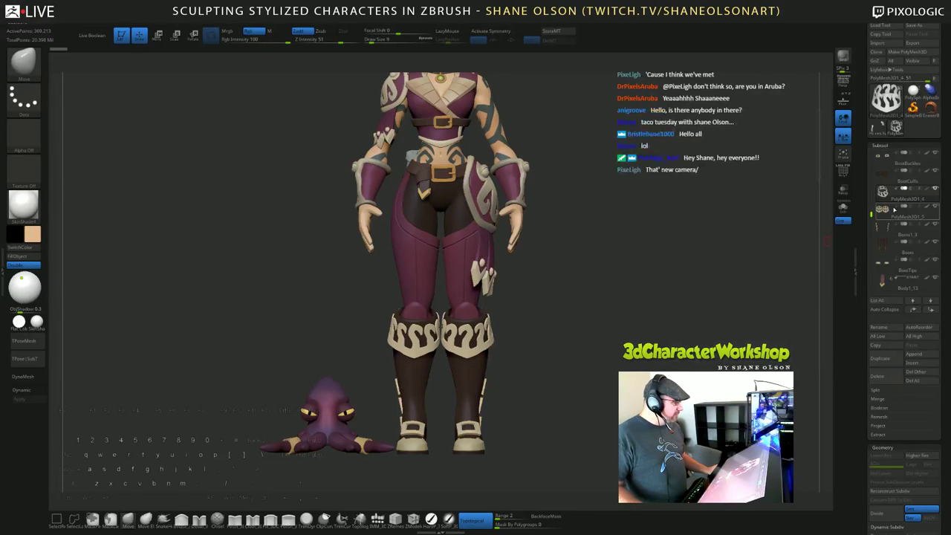
{"action": "mouse_move", "coordinate": [882, 216]}
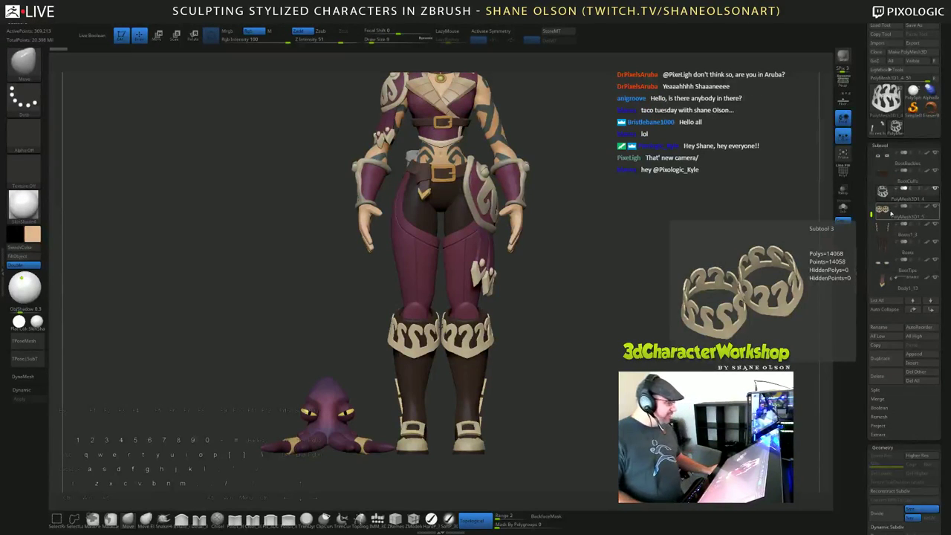
{"action": "left_click", "coordinate": [888, 377]}
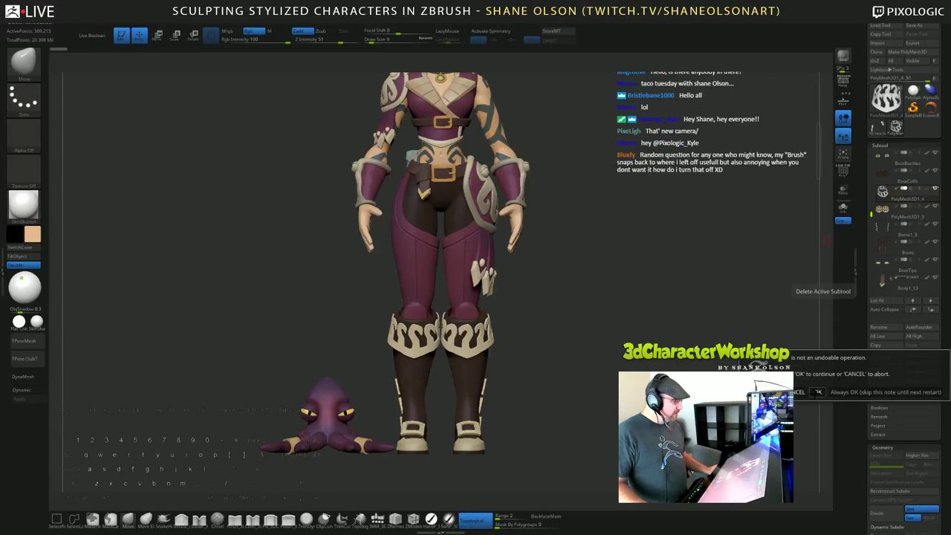
{"action": "left_click", "coordinate": [816, 391]}
{"action": "left_click_drag", "start_coordinate": [650, 234], "coordinate": [650, 234]}
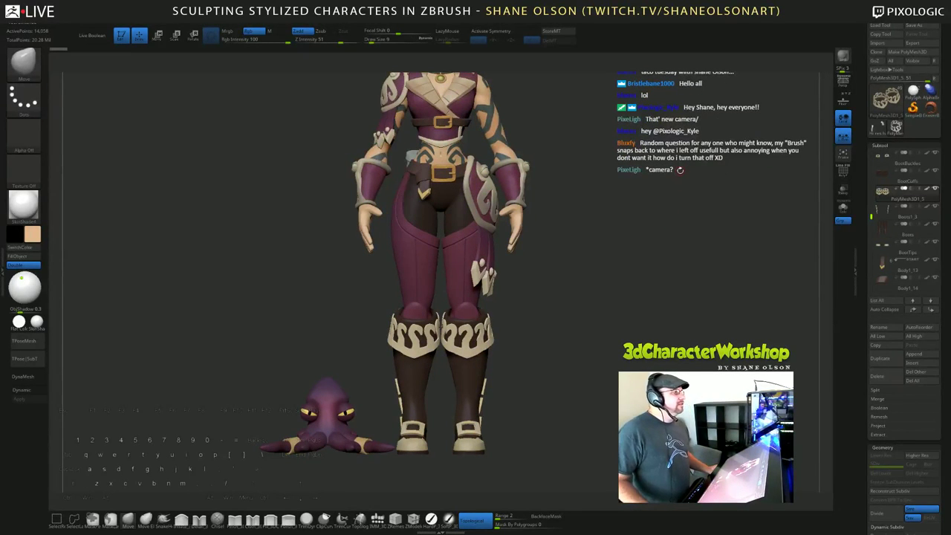
{"action": "left_click_drag", "start_coordinate": [684, 165], "coordinate": [677, 152]}
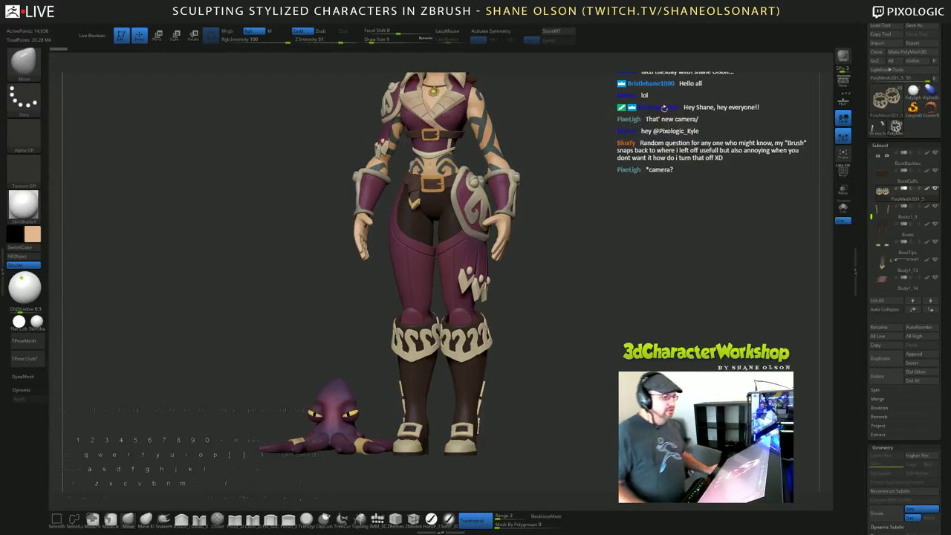
{"action": "left_click_drag", "start_coordinate": [666, 108], "coordinate": [666, 109], "text": "shift"}
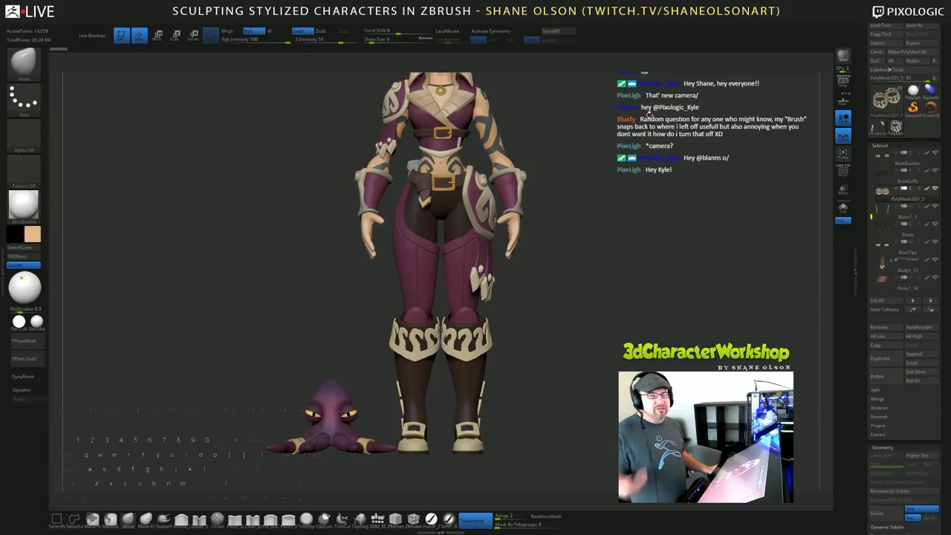
{"action": "right_click_drag", "start_coordinate": [654, 175], "coordinate": [639, 159], "text": "ctrl"}
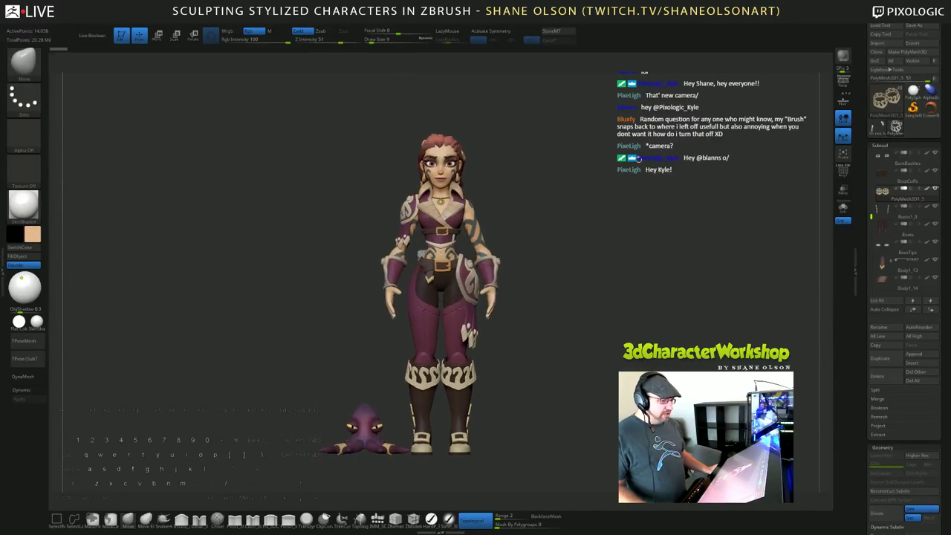
Step: Rename the remaining boot cuff ornament subtool PolyMesh3D1_5 as BootDetail
{"action": "mouse_move", "coordinate": [884, 202]}
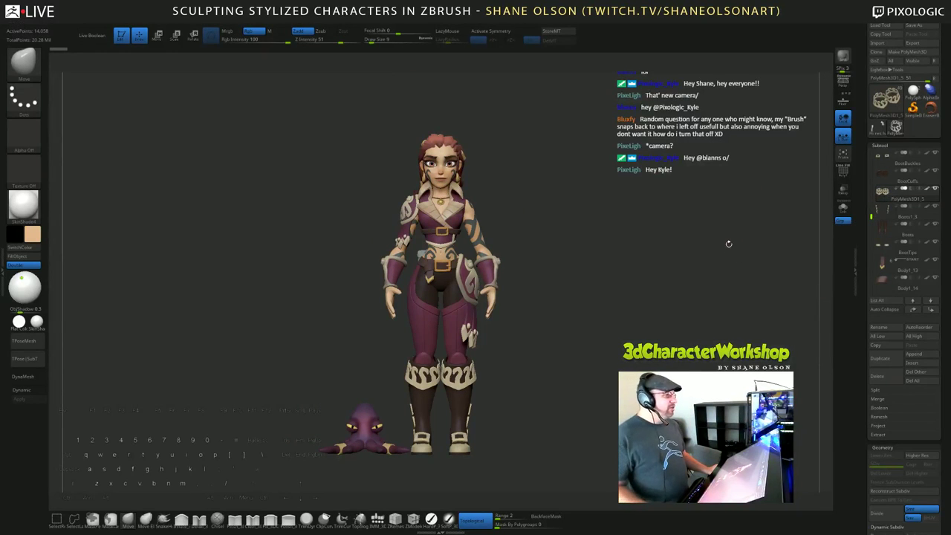
{"action": "left_click", "coordinate": [895, 329]}
{"action": "type", "text": "Boo"}
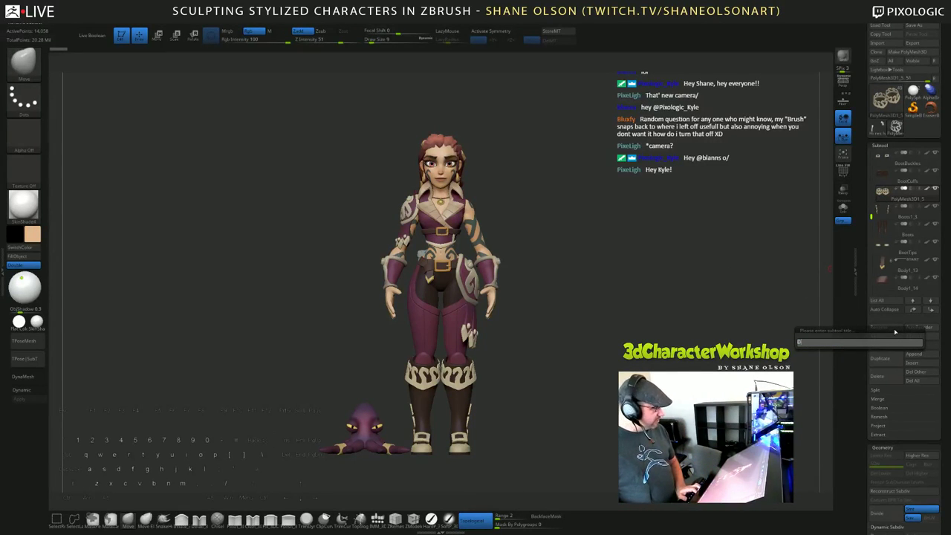
{"action": "type", "text": "tDetail"}
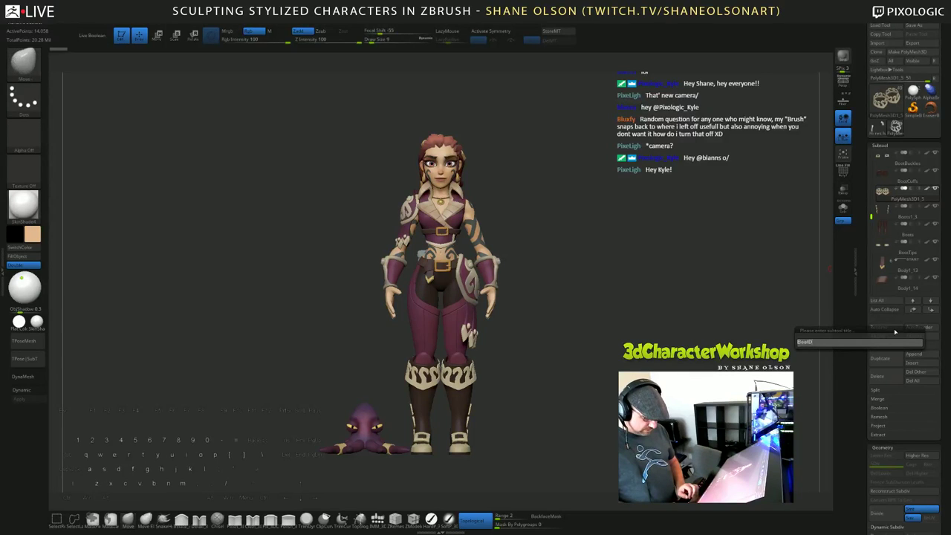
{"action": "key", "text": "Return"}
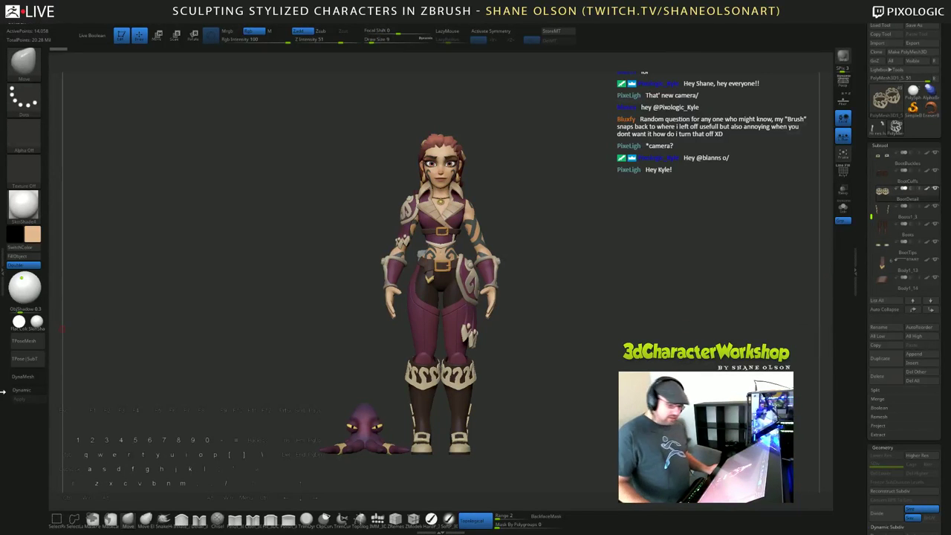
Step: Isolate the boot cuff ornament with its wireframe shown, subdivide it to level 3, and restore the full shaded character
{"action": "left_click", "coordinate": [842, 220]}
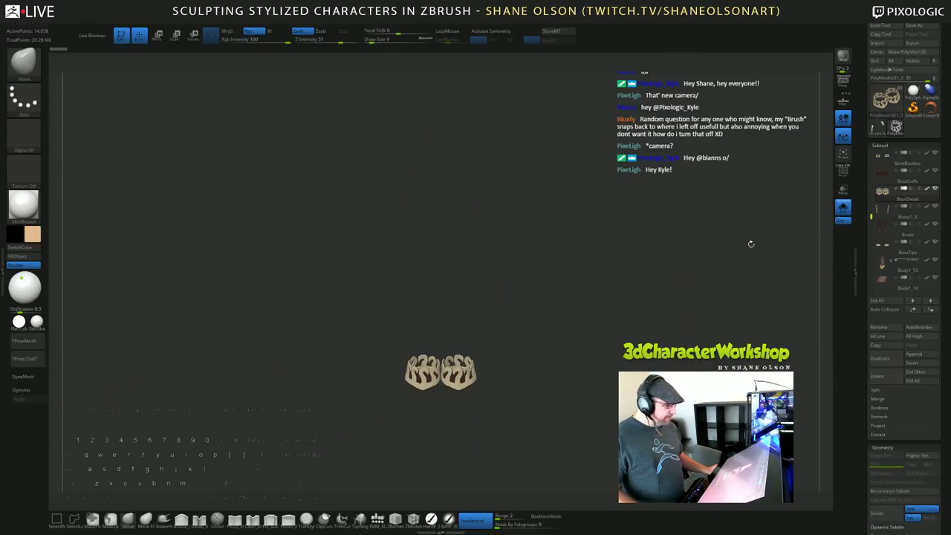
{"action": "key", "text": "shift+f"}
{"action": "mouse_move", "coordinate": [626, 264]}
{"action": "left_mouse_down"}
{"action": "mouse_move", "coordinate": [639, 261]}
{"action": "mouse_move", "coordinate": [643, 321]}
{"action": "left_mouse_up"}
{"action": "key", "text": "ctrl"}
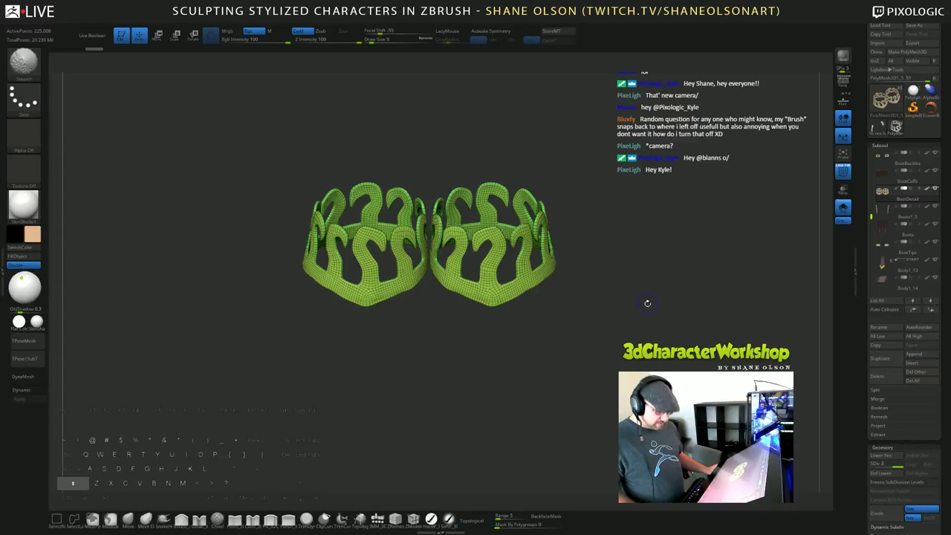
{"action": "left_click", "coordinate": [842, 219]}
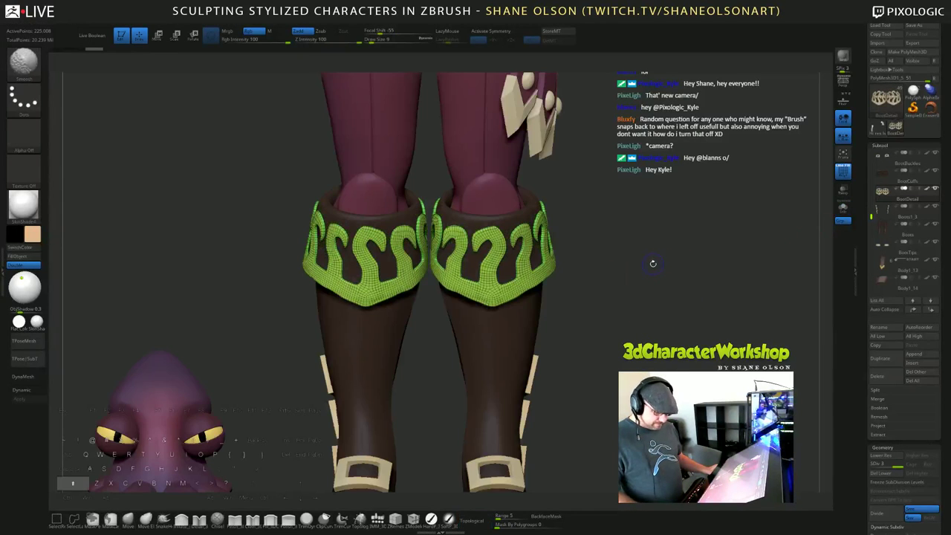
{"action": "key", "text": "shift+f"}
{"action": "left_click_drag", "start_coordinate": [658, 263], "coordinate": [627, 287]}
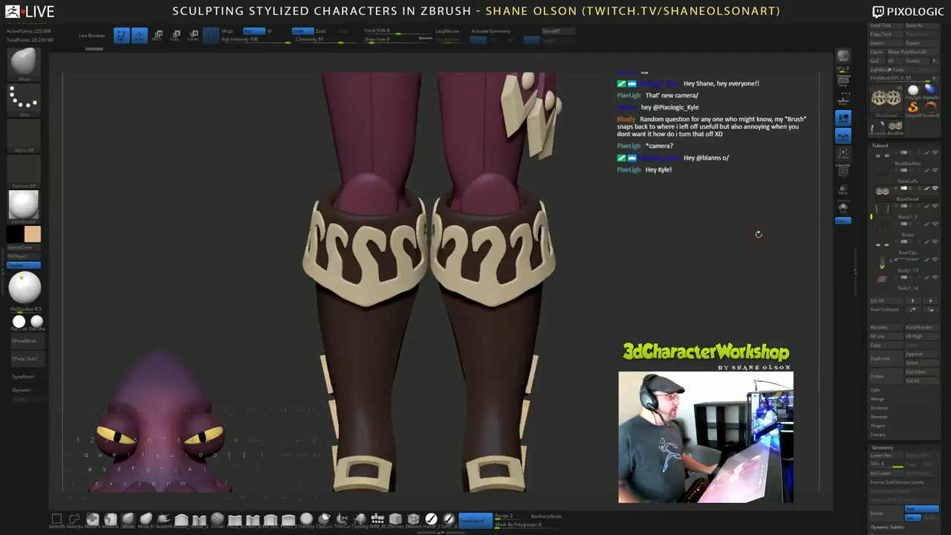
Step: Select the Boots1_3 subtool and examine its wireframe along the side of the boot
{"action": "left_click", "coordinate": [886, 211]}
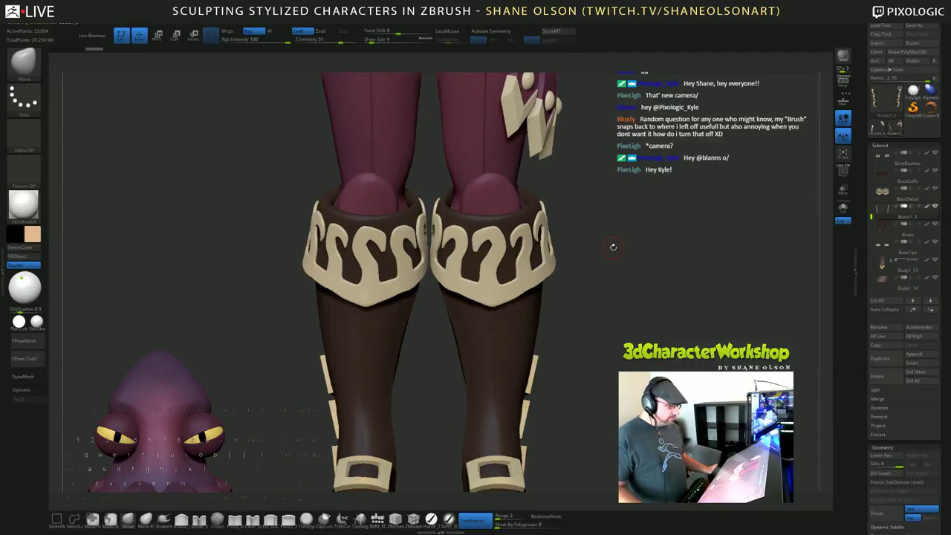
{"action": "left_click_drag", "start_coordinate": [656, 272], "coordinate": [663, 263]}
{"action": "key", "text": "shift+f"}
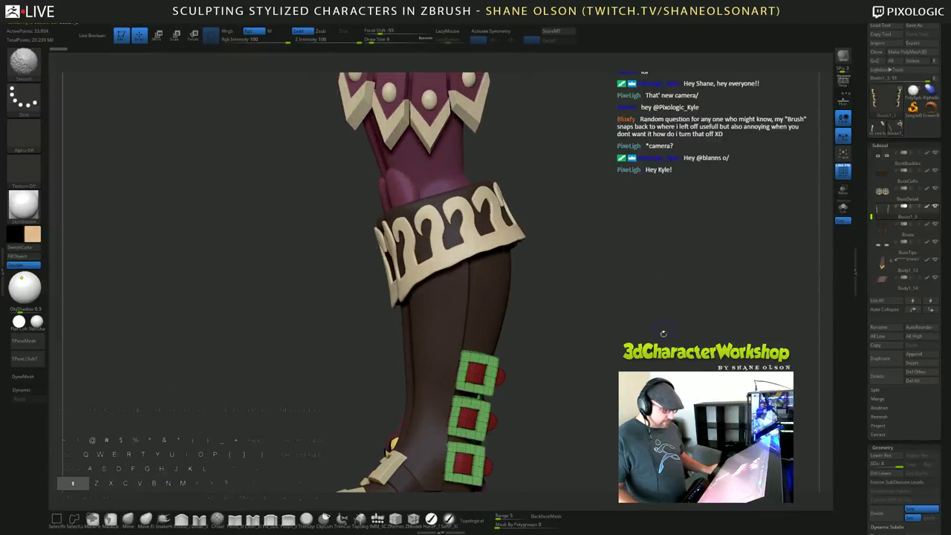
{"action": "left_click_drag", "start_coordinate": [606, 475], "coordinate": [590, 414], "text": "alt"}
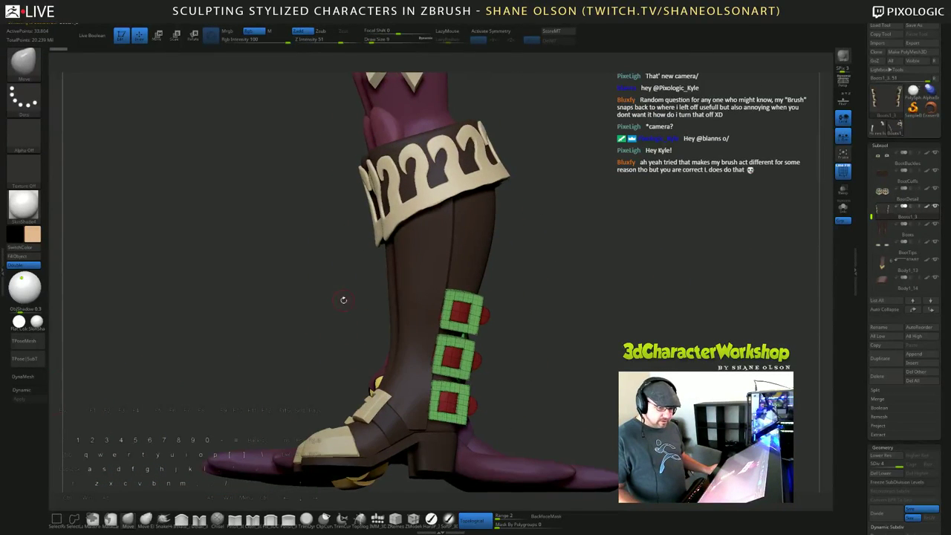
{"action": "left_click_drag", "start_coordinate": [533, 288], "coordinate": [537, 289]}
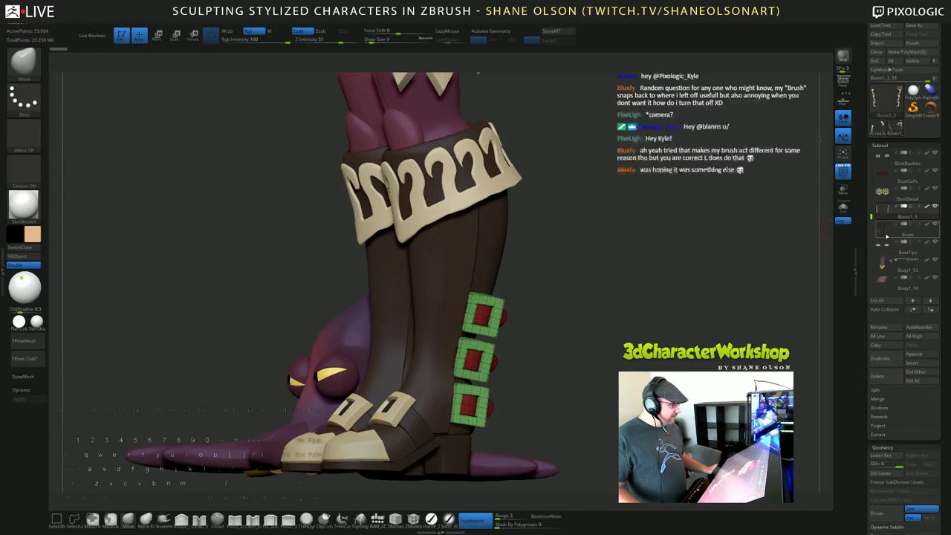
Step: Rename the Boots1_3 subtool as BootSideBuckles
{"action": "left_click", "coordinate": [909, 231]}
{"action": "left_click", "coordinate": [882, 213]}
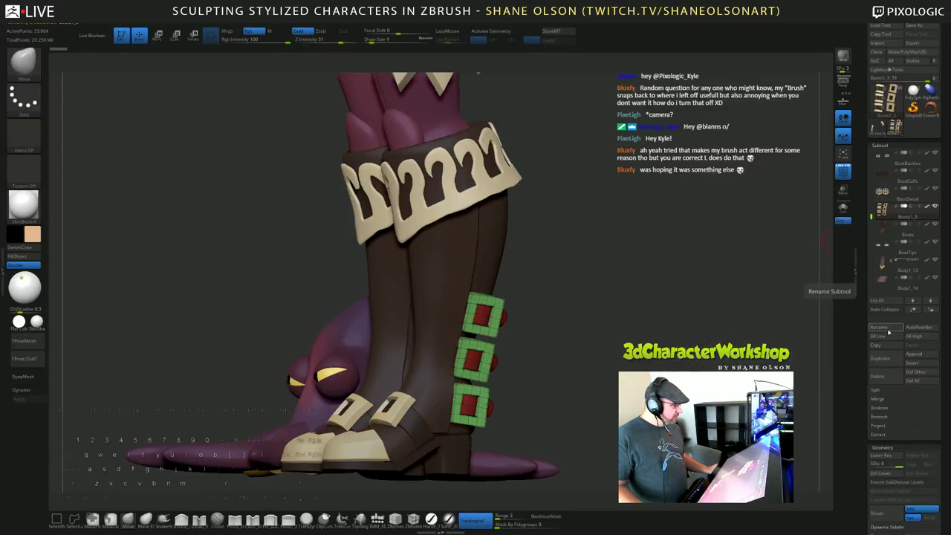
{"action": "left_click", "coordinate": [881, 328]}
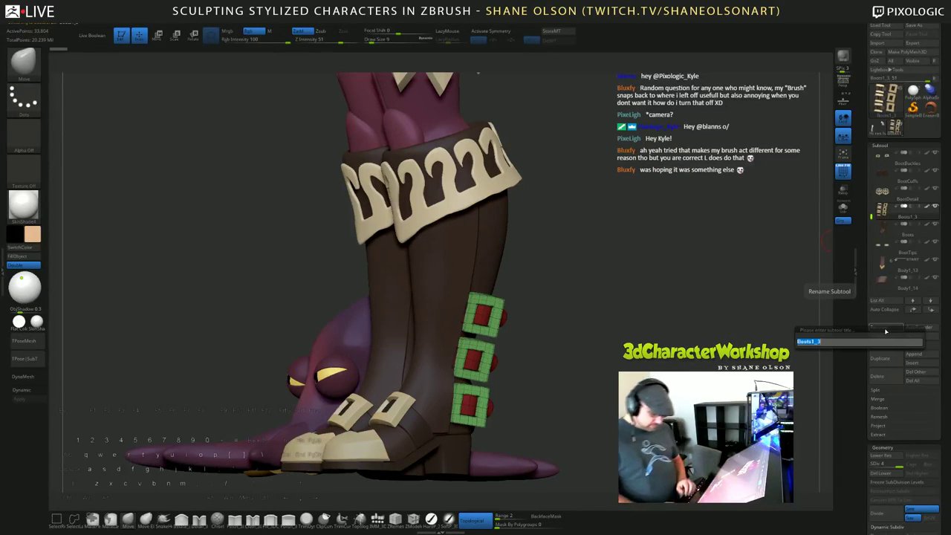
{"action": "type", "text": "Boot"}
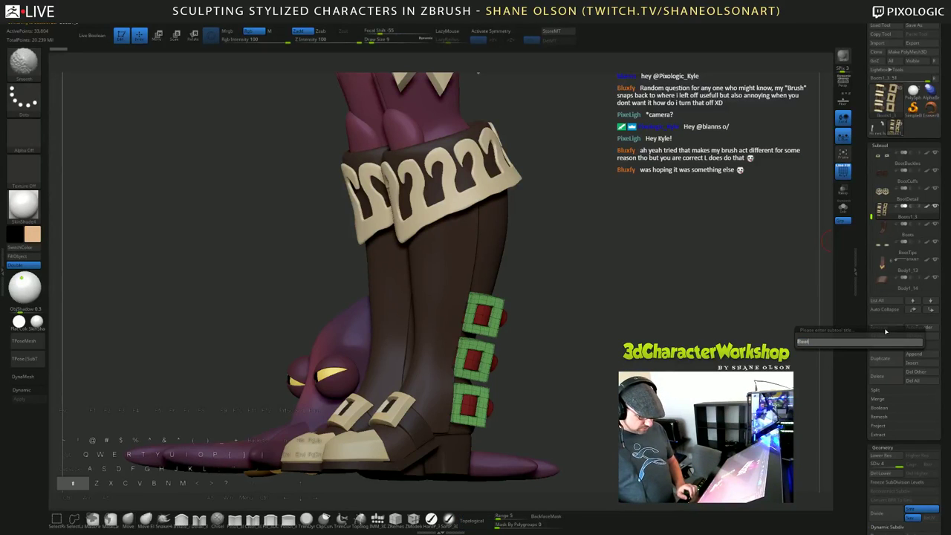
{"action": "type", "text": "SideBuckle"}
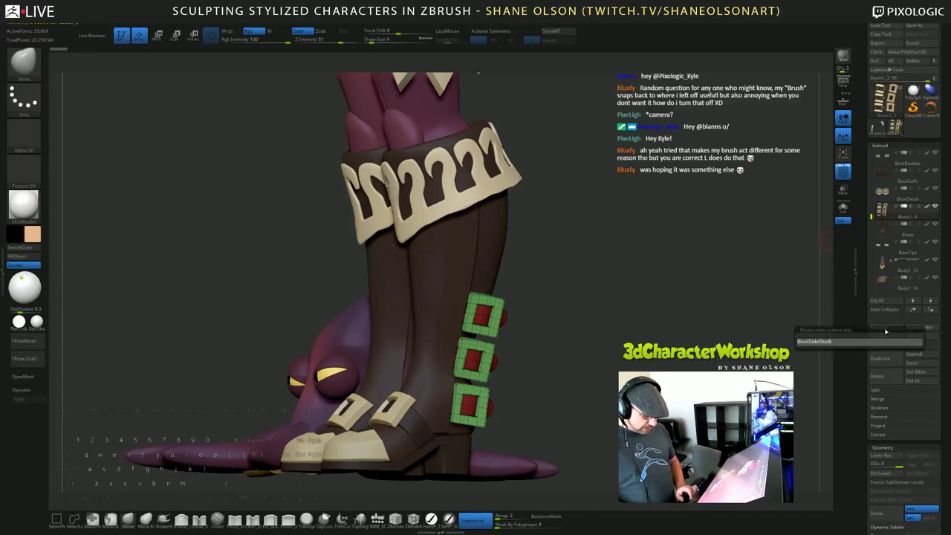
{"action": "type", "text": "s"}
{"action": "key", "text": "Return"}
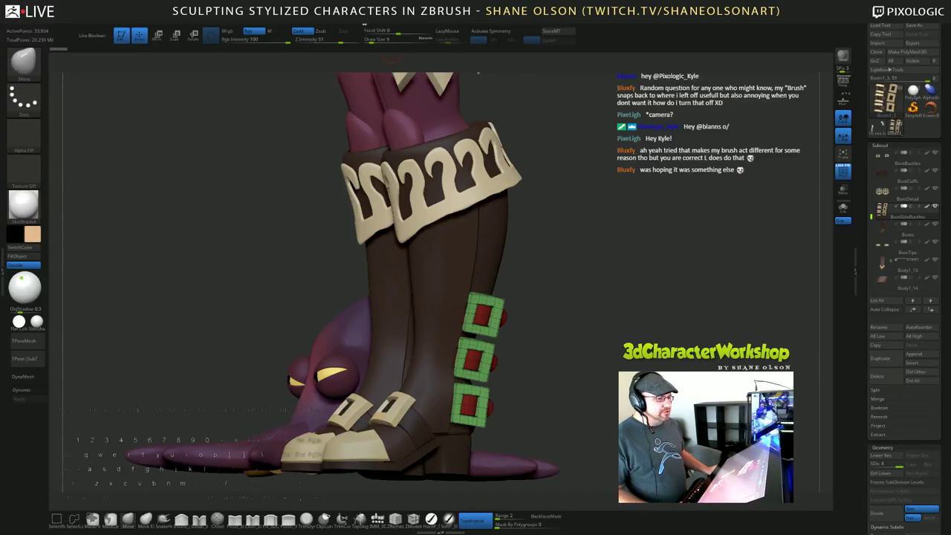
Step: Turn LazyMouse on for the Move brush and switch it back off
{"action": "left_click", "coordinate": [379, 24]}
{"action": "left_click", "coordinate": [378, 108]}
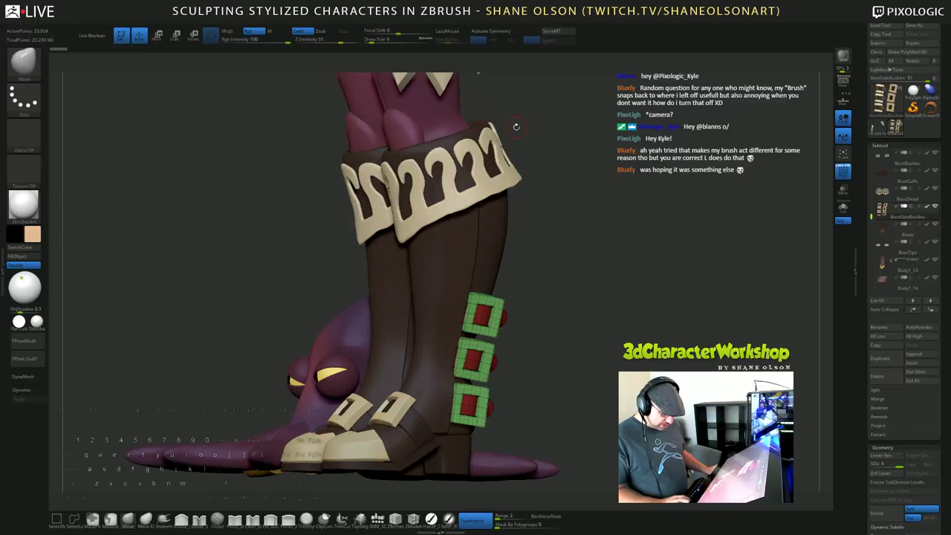
{"action": "key", "text": "l"}
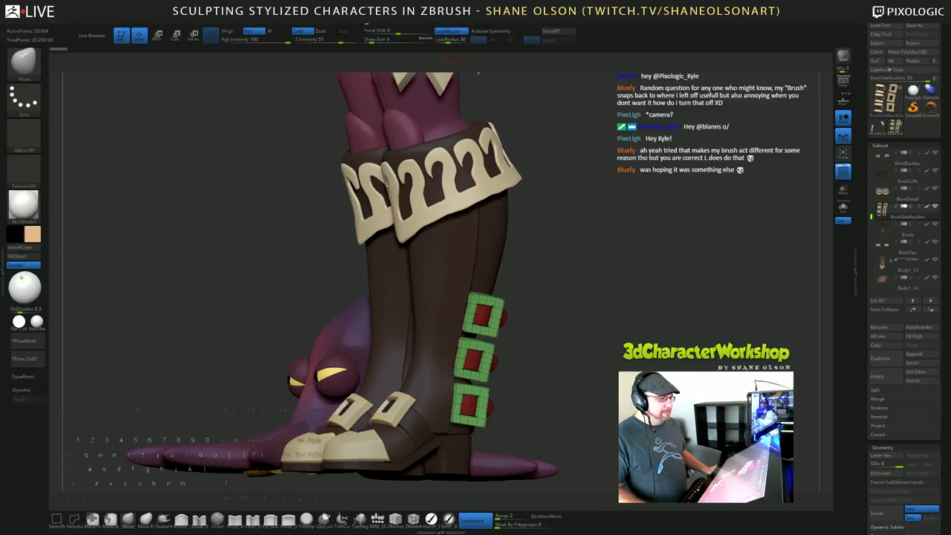
{"action": "key", "text": "2"}
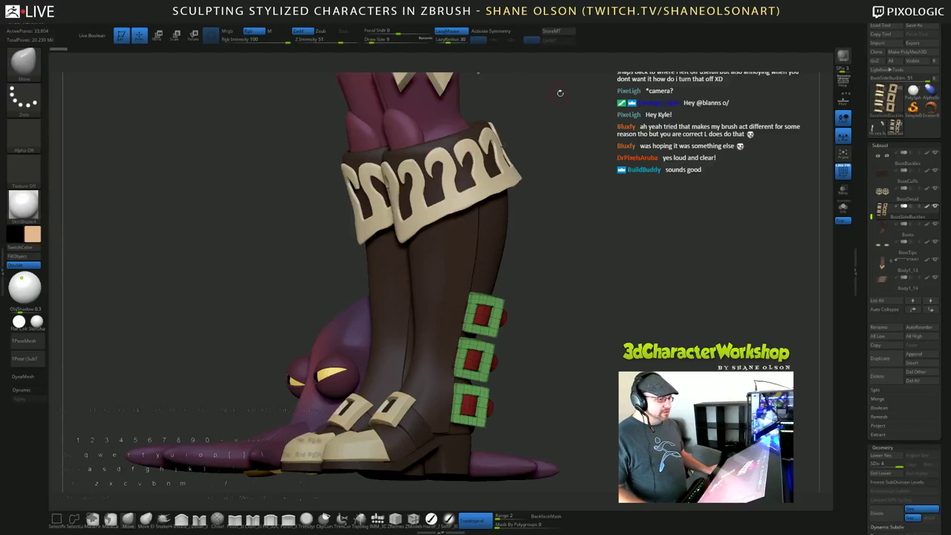
{"action": "key", "text": "l"}
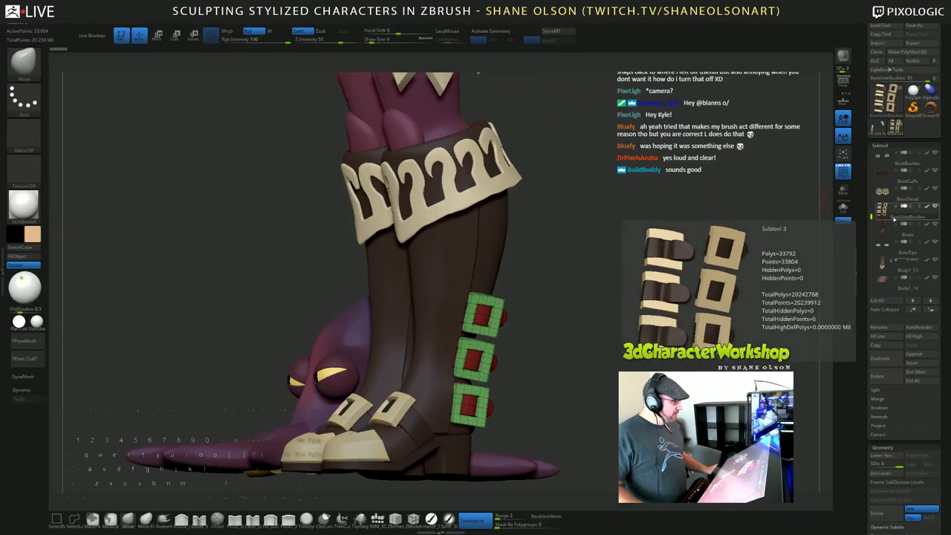
Step: Select the Boots subtool and the BootTips subtool in turn to check their meshes and subdivision levels
{"action": "mouse_move", "coordinate": [895, 233]}
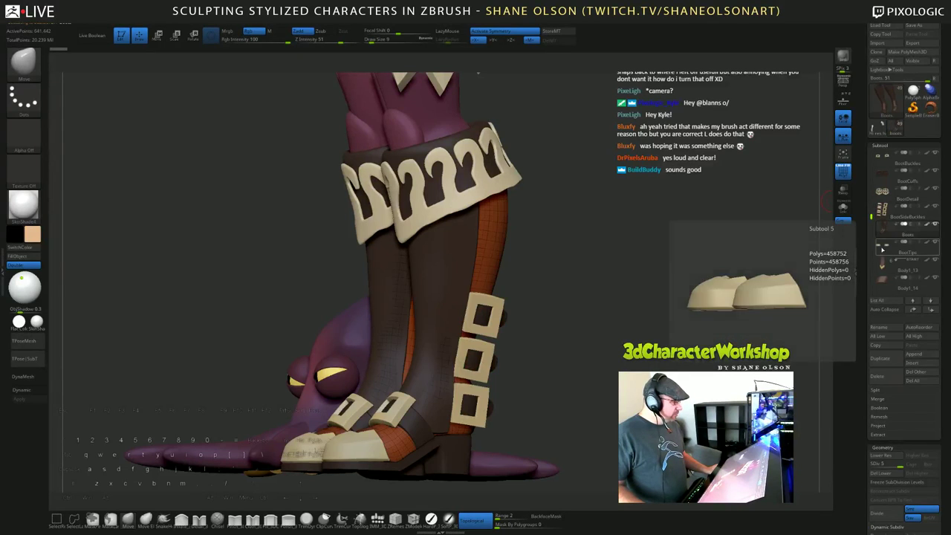
{"action": "left_click", "coordinate": [904, 238]}
{"action": "left_click", "coordinate": [896, 232]}
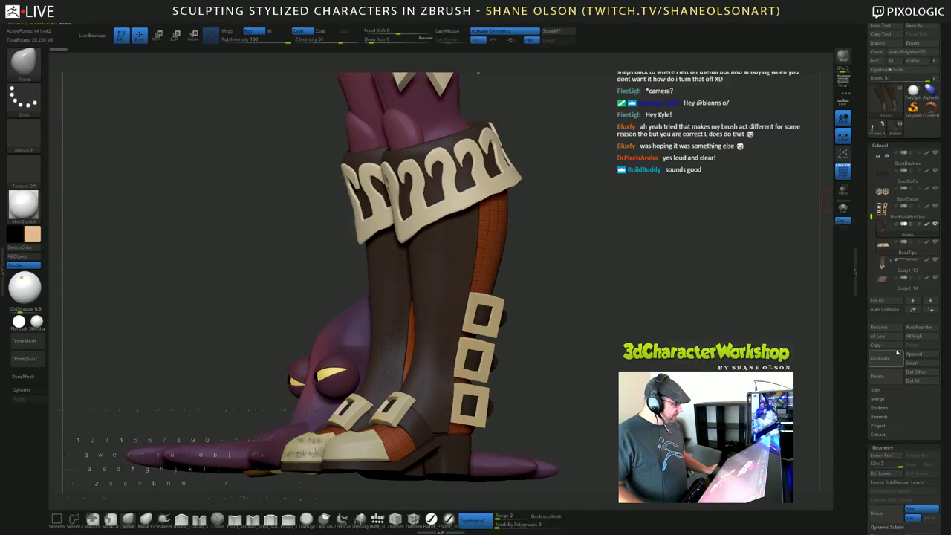
{"action": "left_click", "coordinate": [889, 245]}
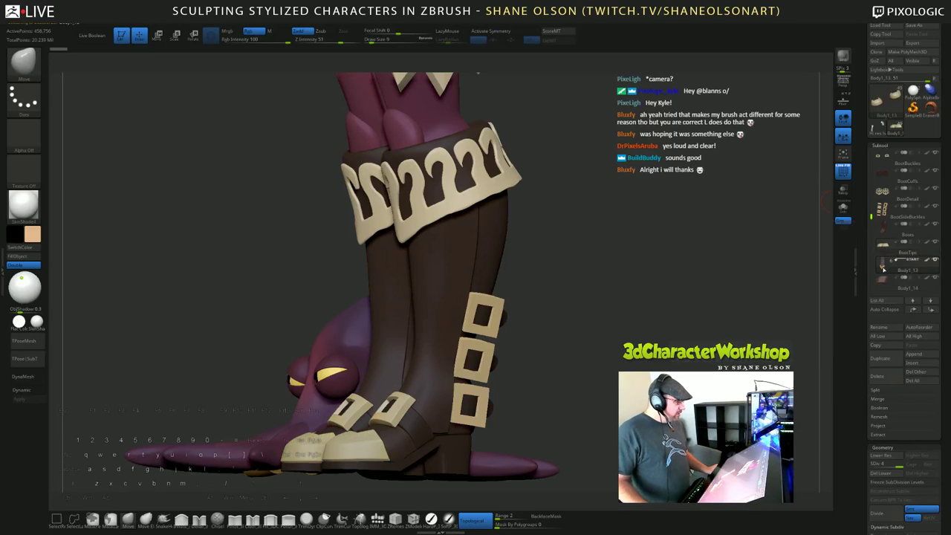
Step: Select the Body1_13 subtool, view it from the character's front, and rename it as BeltEnd
{"action": "left_click", "coordinate": [883, 261]}
{"action": "left_click_drag", "start_coordinate": [618, 277], "coordinate": [616, 212], "text": "alt"}
{"action": "left_click_drag", "start_coordinate": [550, 245], "coordinate": [654, 259]}
{"action": "left_click_drag", "start_coordinate": [593, 208], "coordinate": [611, 304], "text": "alt"}
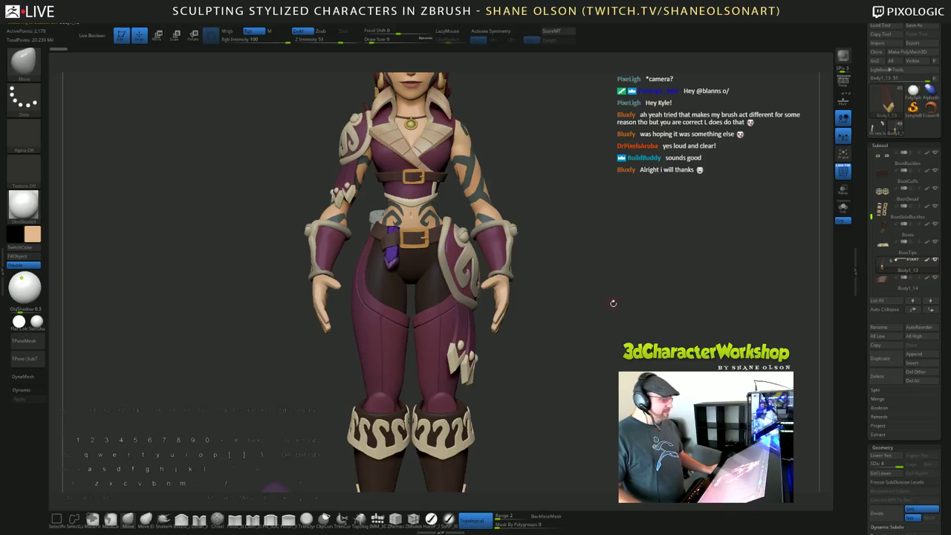
{"action": "mouse_move", "coordinate": [911, 276]}
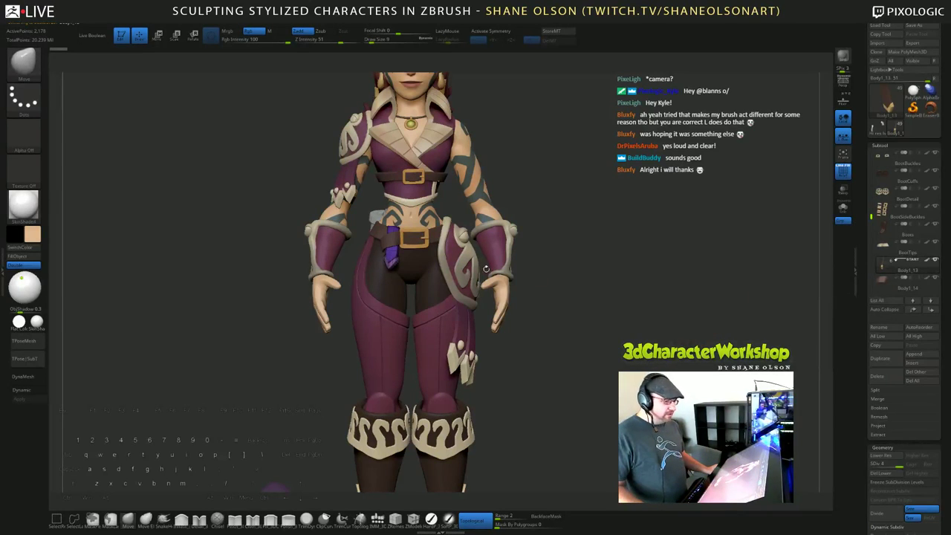
{"action": "left_click", "coordinate": [880, 328]}
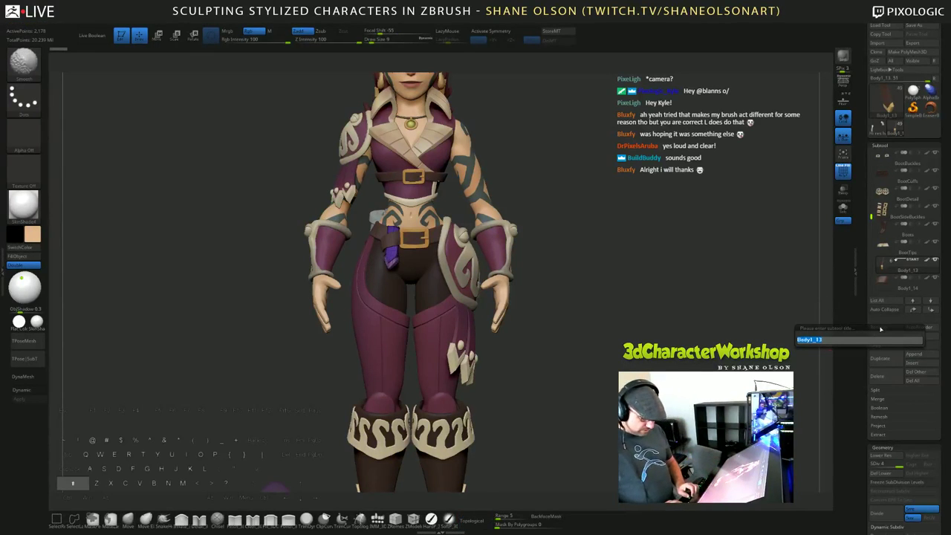
{"action": "type", "text": "BeltCnt"}
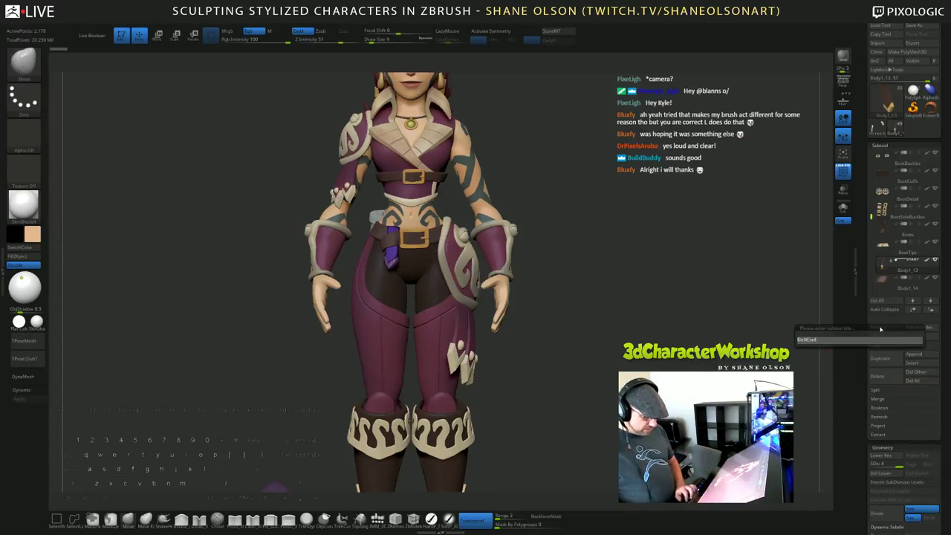
{"action": "key", "text": "Return"}
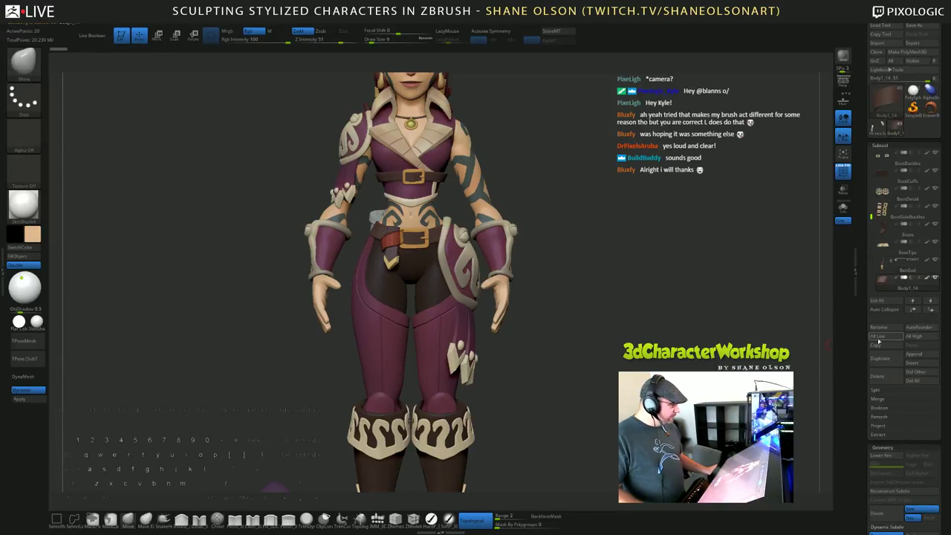
Step: Rename the Body1_14 subtool as BeltWrap and apply its dynamic subdivision to the mesh
{"action": "left_click", "coordinate": [880, 328]}
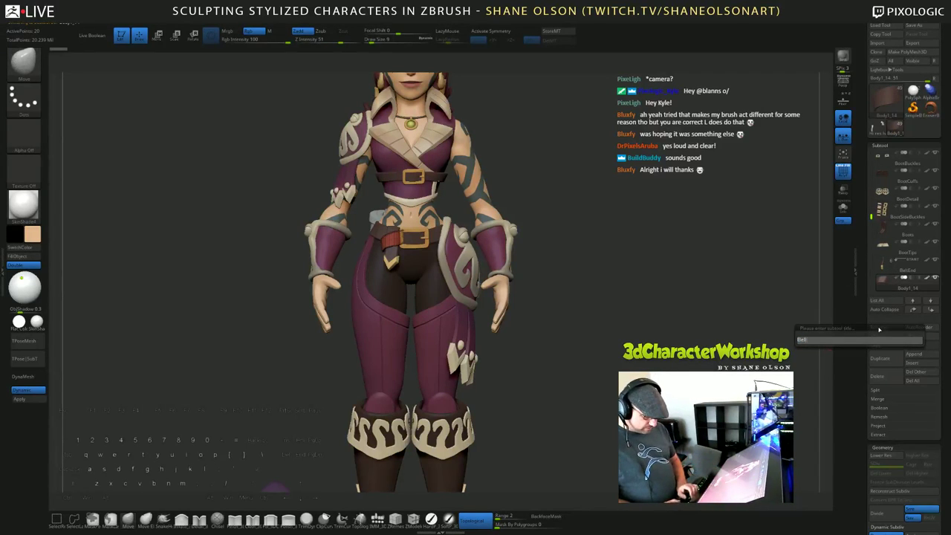
{"action": "type", "text": "BeltWrap"}
{"action": "key", "text": "Return"}
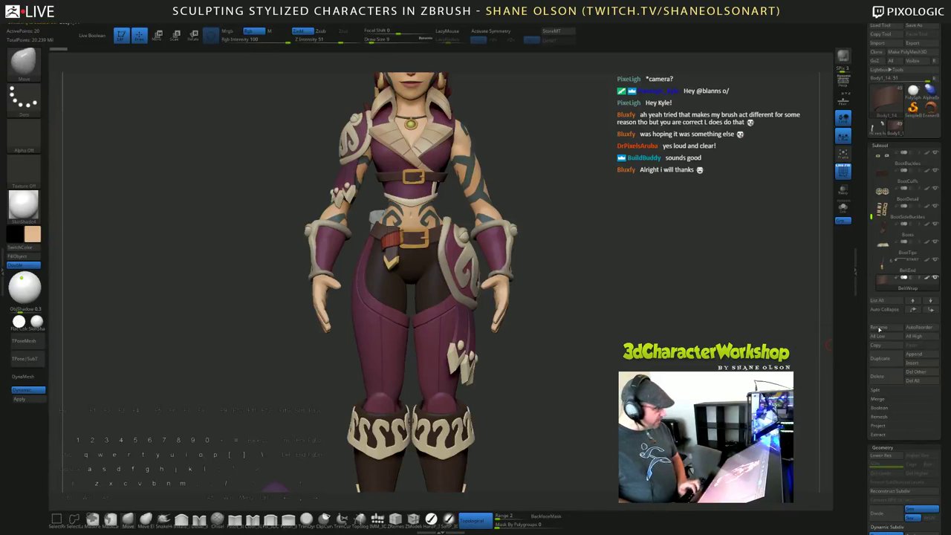
{"action": "left_click_drag", "start_coordinate": [872, 214], "coordinate": [873, 220]}
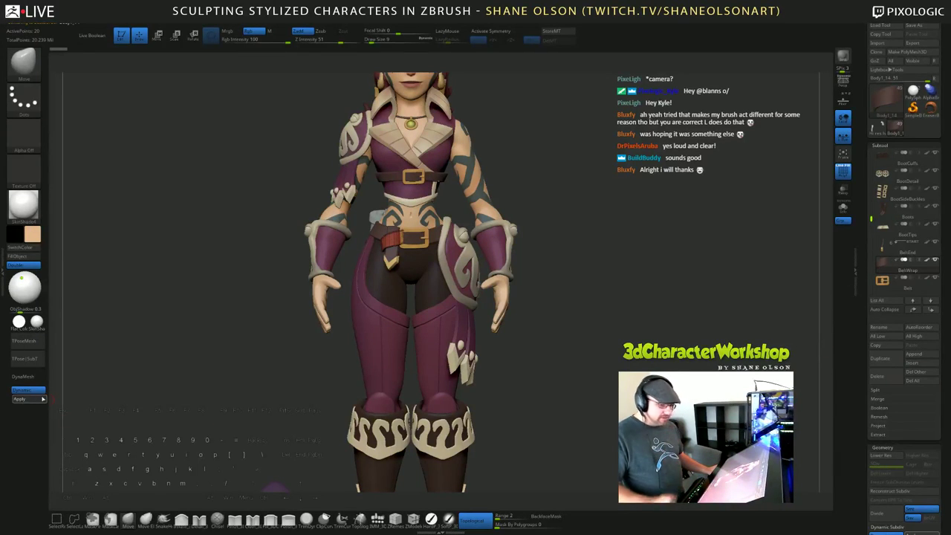
{"action": "left_click", "coordinate": [30, 398]}
{"action": "left_click", "coordinate": [881, 242]}
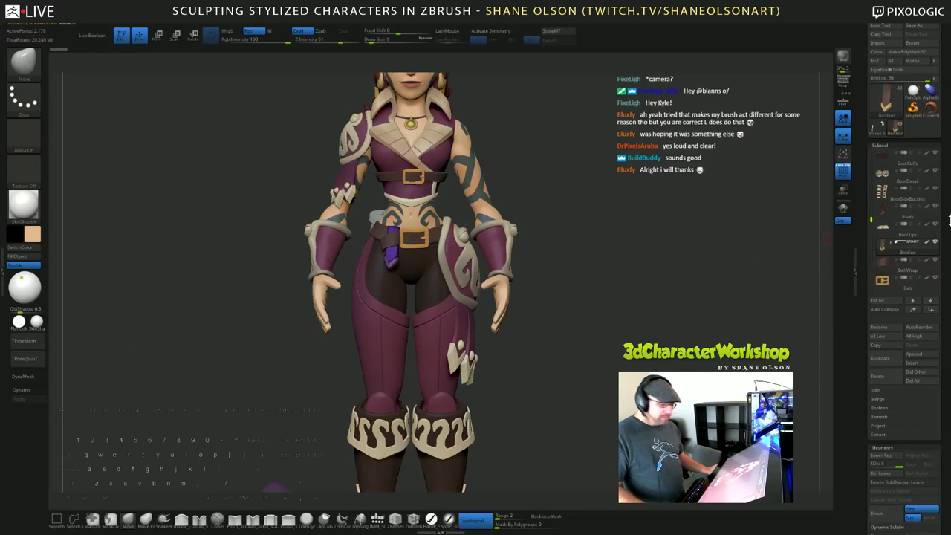
Step: Rename the waist buckle subtool Belt as BeltBuckle
{"action": "left_click_drag", "start_coordinate": [872, 217], "coordinate": [873, 224]}
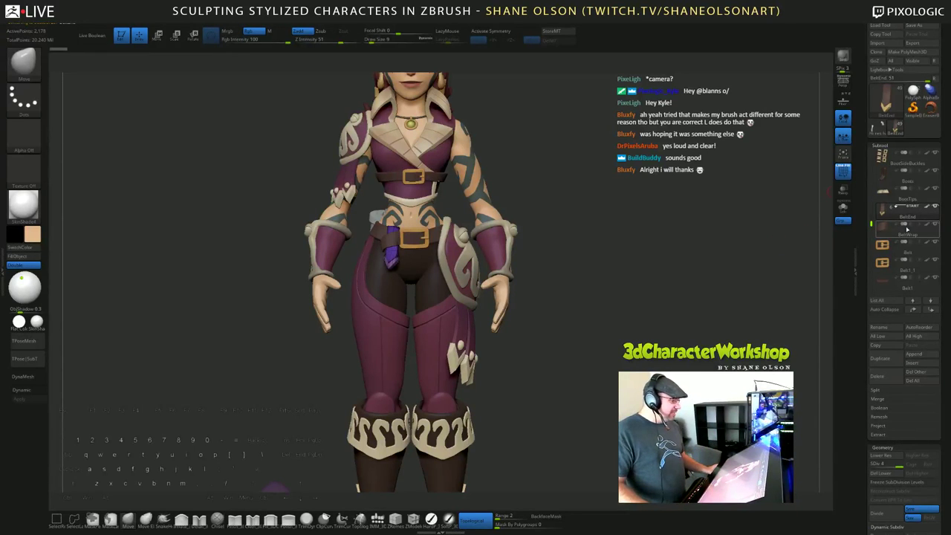
{"action": "left_click", "coordinate": [885, 249]}
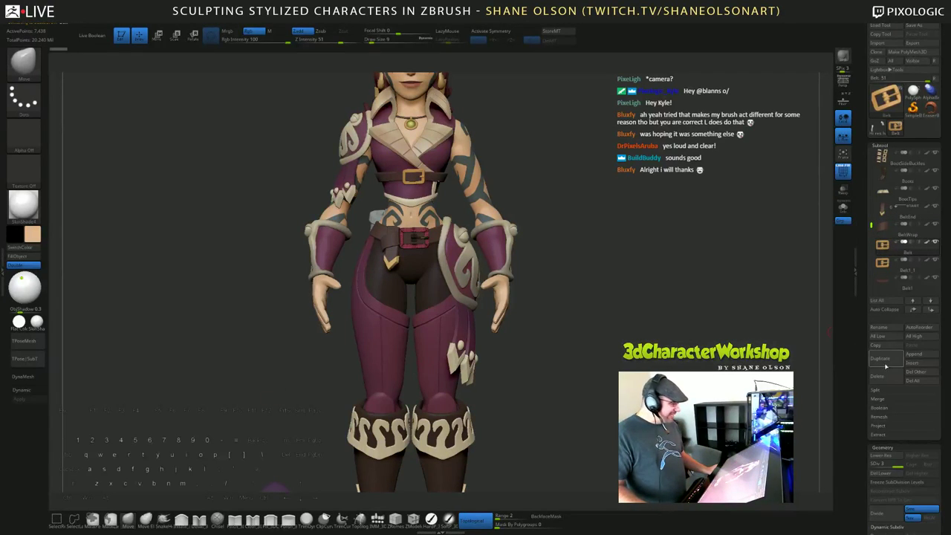
{"action": "left_click", "coordinate": [893, 327]}
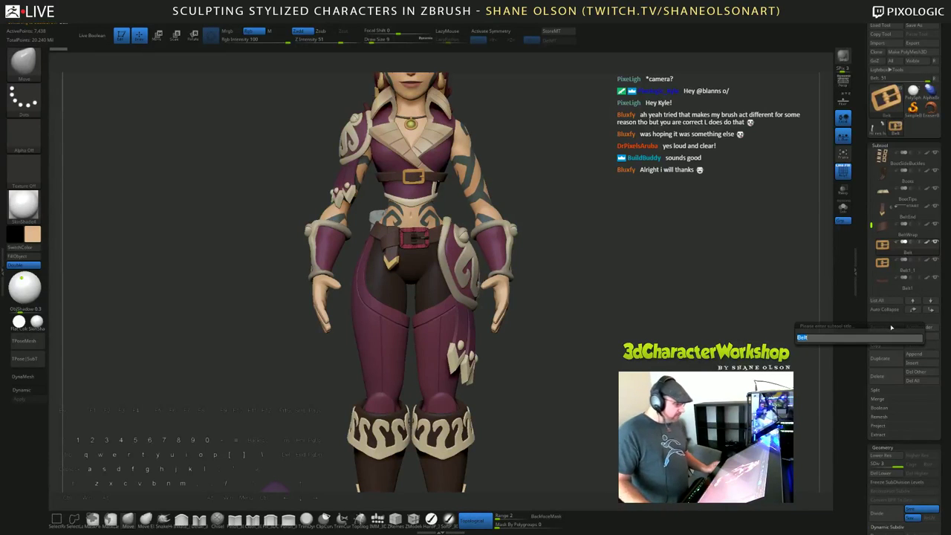
{"action": "type", "text": "BeltBuckle"}
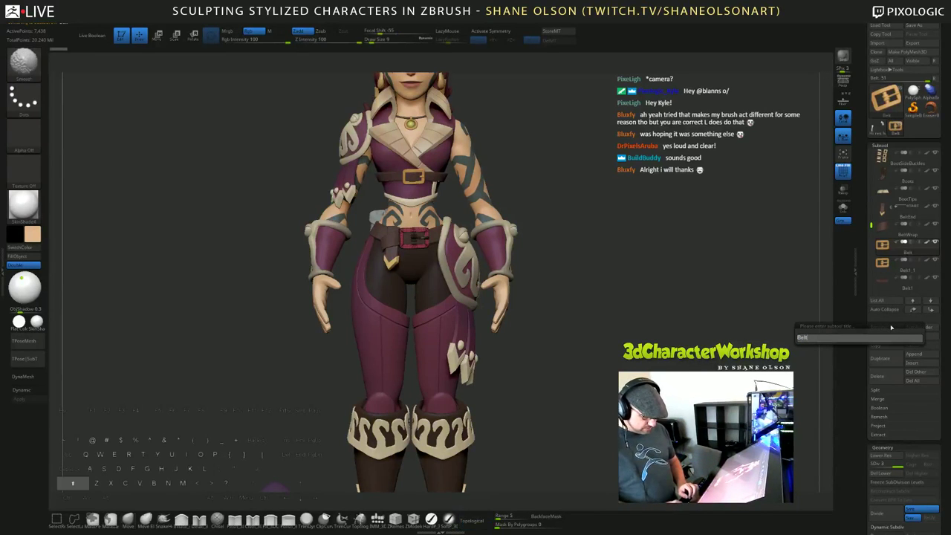
{"action": "key", "text": "Return"}
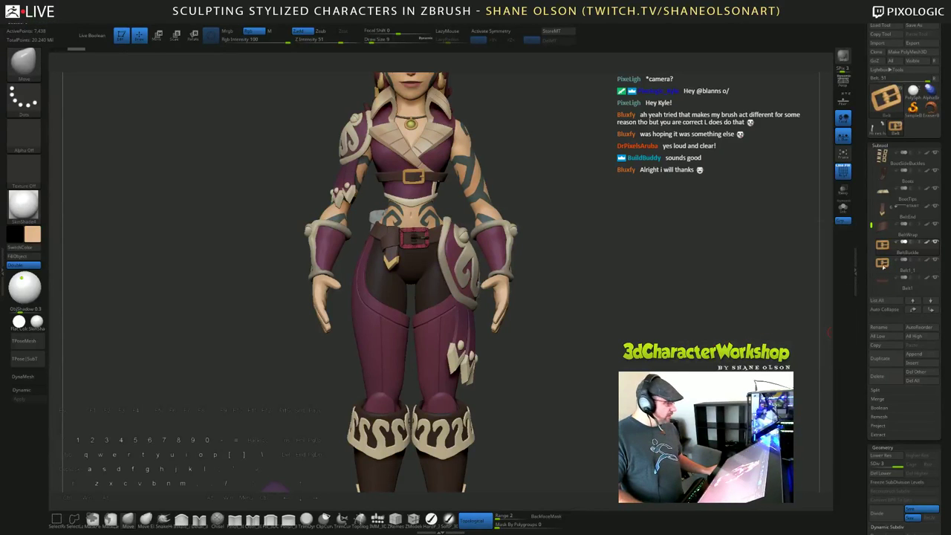
Step: Select the Belt1_1 buckle on the chest and rename it as ChestBeltBuckle
{"action": "left_click", "coordinate": [882, 262]}
{"action": "left_click", "coordinate": [879, 327]}
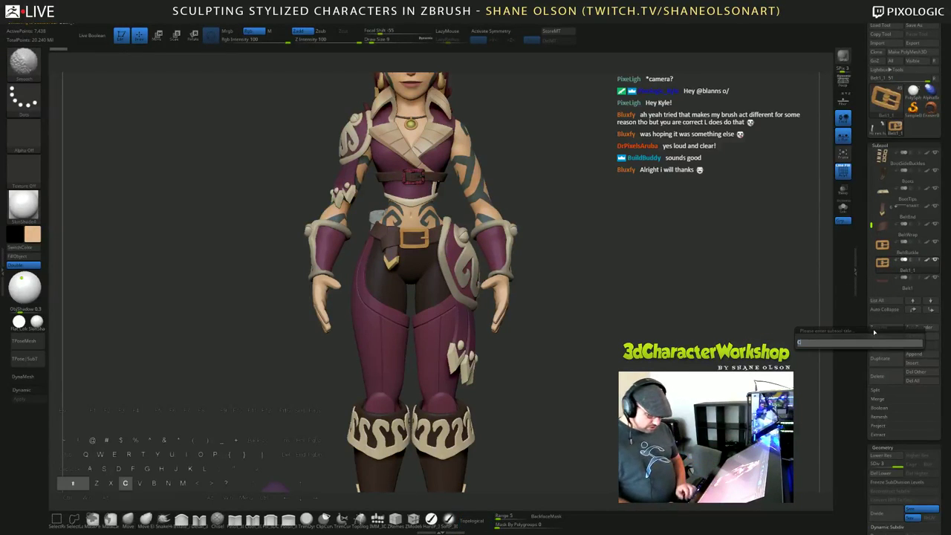
{"action": "type", "text": "ChestBelt"}
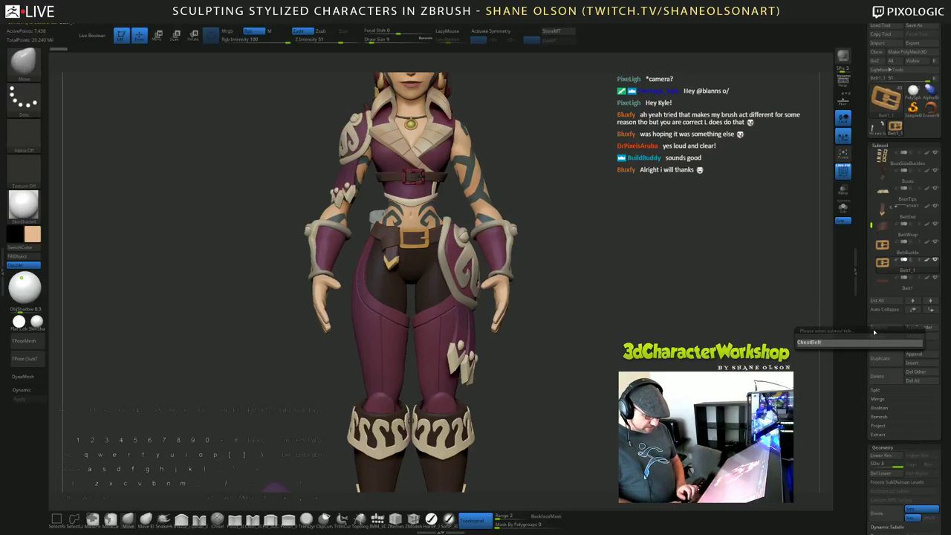
{"action": "type", "text": "Bu"}
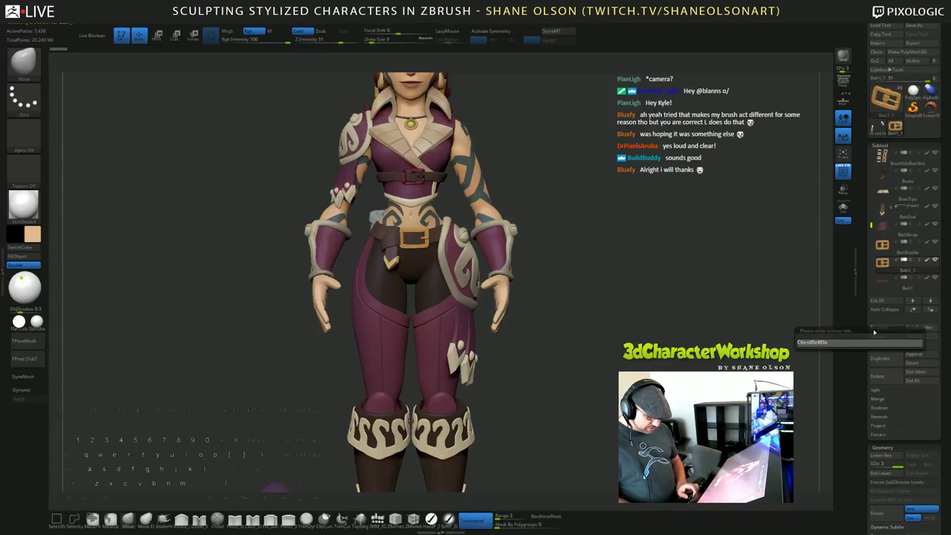
{"action": "type", "text": "cc"}
{"action": "key", "text": "BackSpace"}
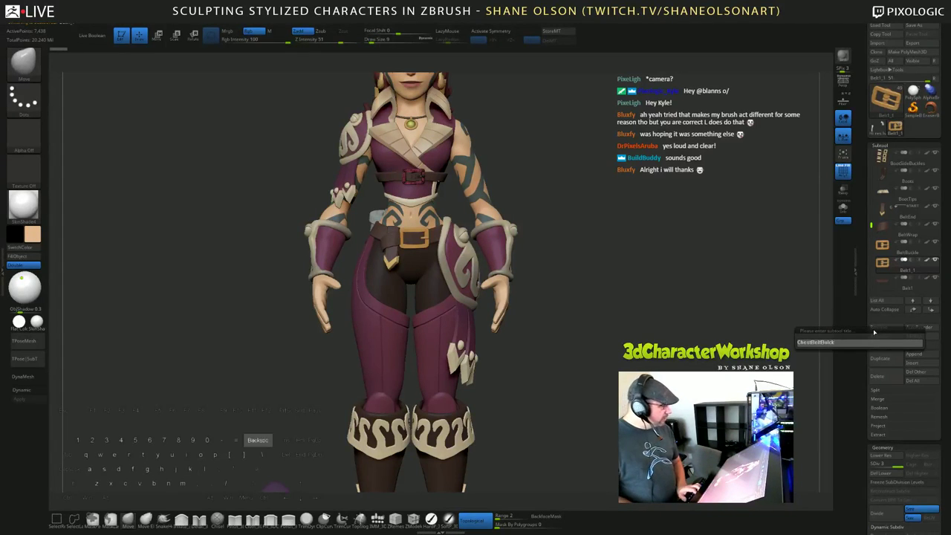
{"action": "type", "text": "kl"}
{"action": "key", "text": "BackSpace"}
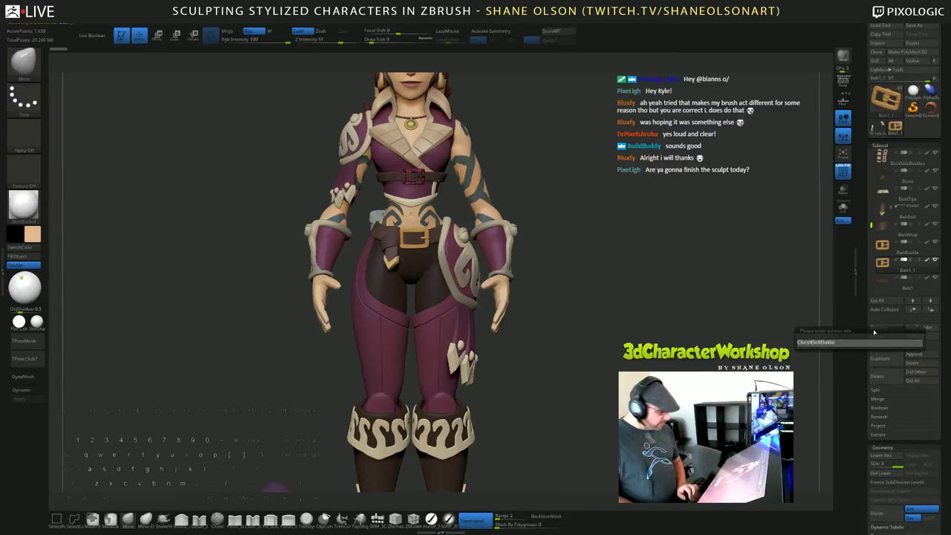
{"action": "key", "text": "BackSpace"}
{"action": "key", "text": "BackSpace"}
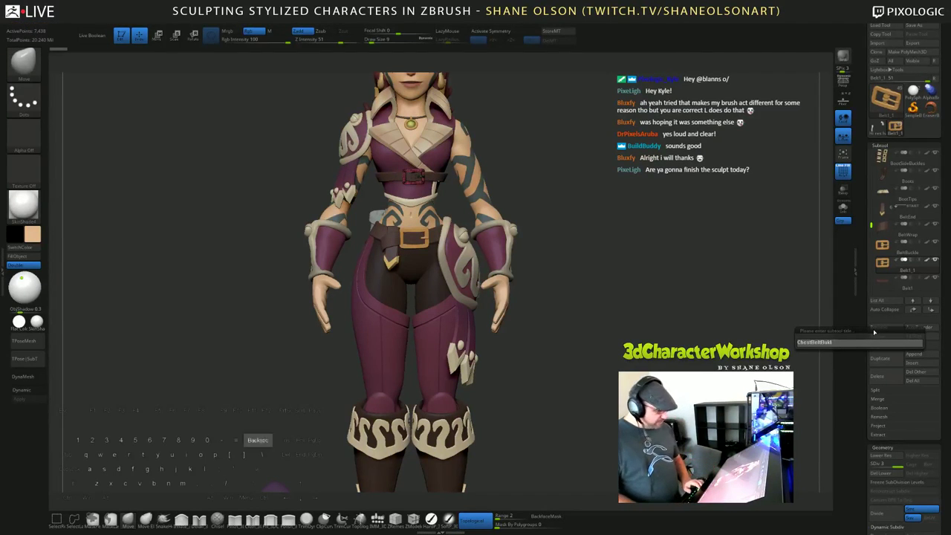
{"action": "type", "text": "ckle"}
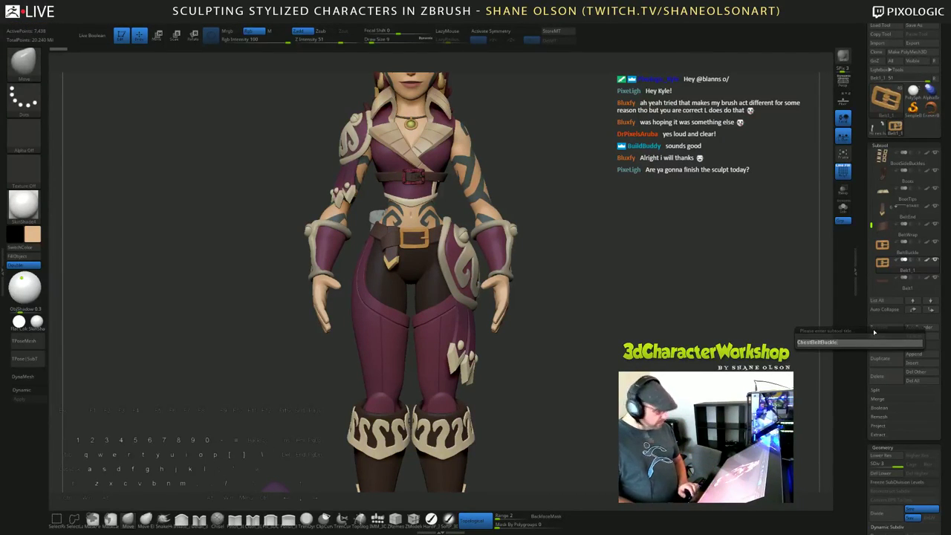
{"action": "key", "text": "Return"}
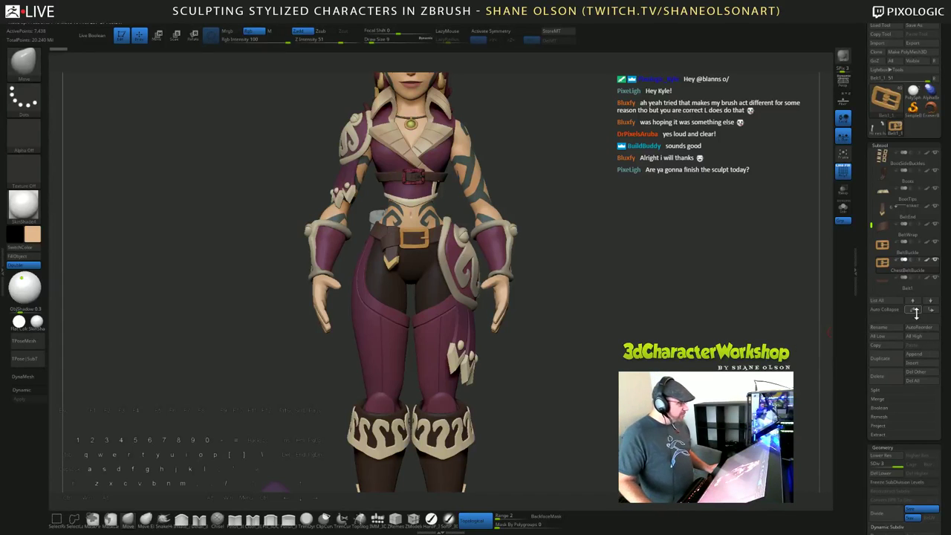
Step: Select the Belt1 subtool and examine the waist belt on the full character
{"action": "left_click", "coordinate": [883, 283]}
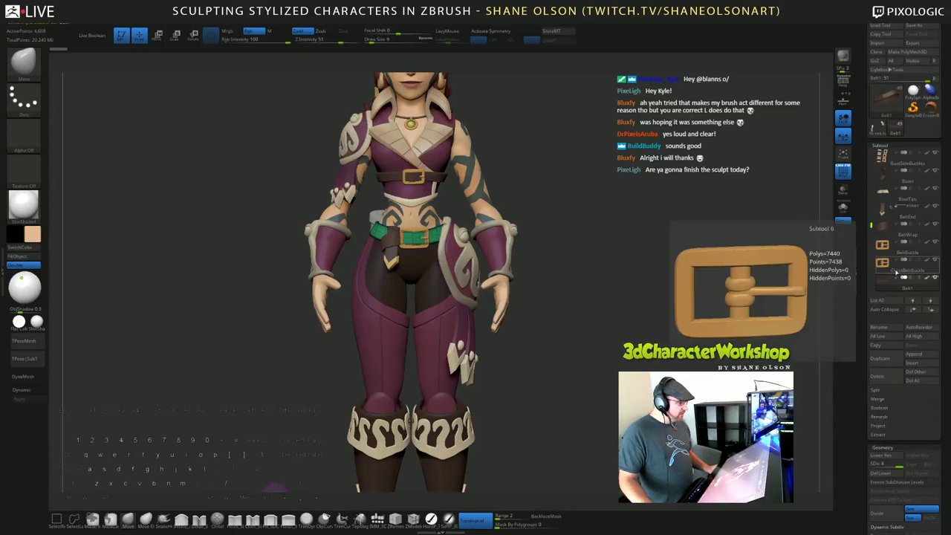
{"action": "scroll", "coordinate": [872, 227], "scroll_direction": "down", "scroll_amount": 1}
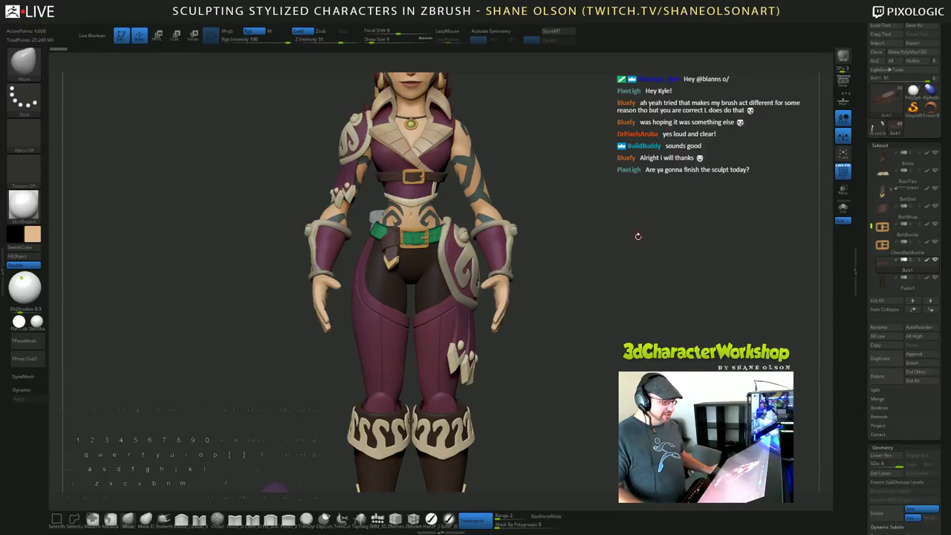
{"action": "mouse_move", "coordinate": [638, 236]}
{"action": "left_mouse_down", "text": "alt"}
{"action": "mouse_move", "coordinate": [636, 215]}
{"action": "mouse_move", "coordinate": [628, 265]}
{"action": "mouse_move", "coordinate": [624, 232]}
{"action": "left_mouse_up", "text": "alt"}
{"action": "left_click_drag", "start_coordinate": [871, 225], "coordinate": [875, 231]}
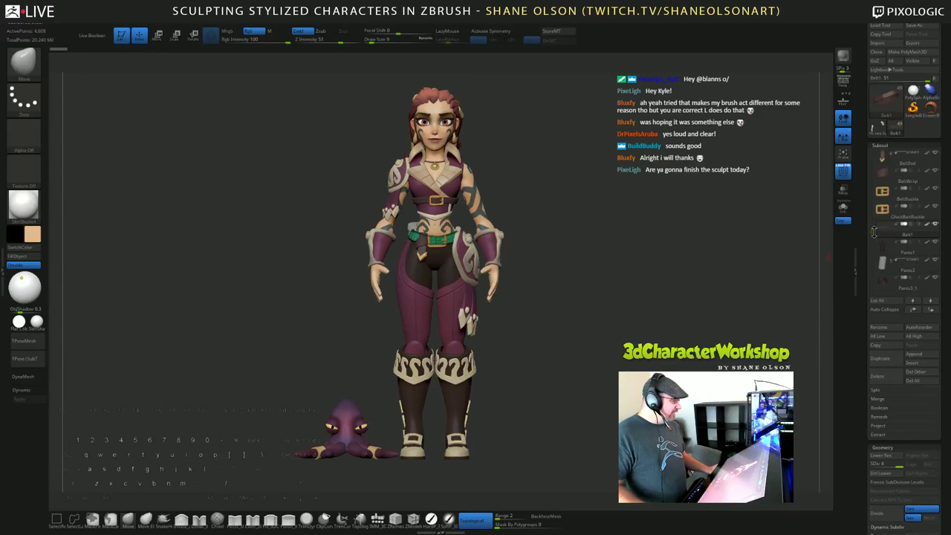
Step: Rename the Pants1 subtool as Pants
{"action": "scroll", "coordinate": [881, 232], "scroll_direction": "down", "scroll_amount": 1}
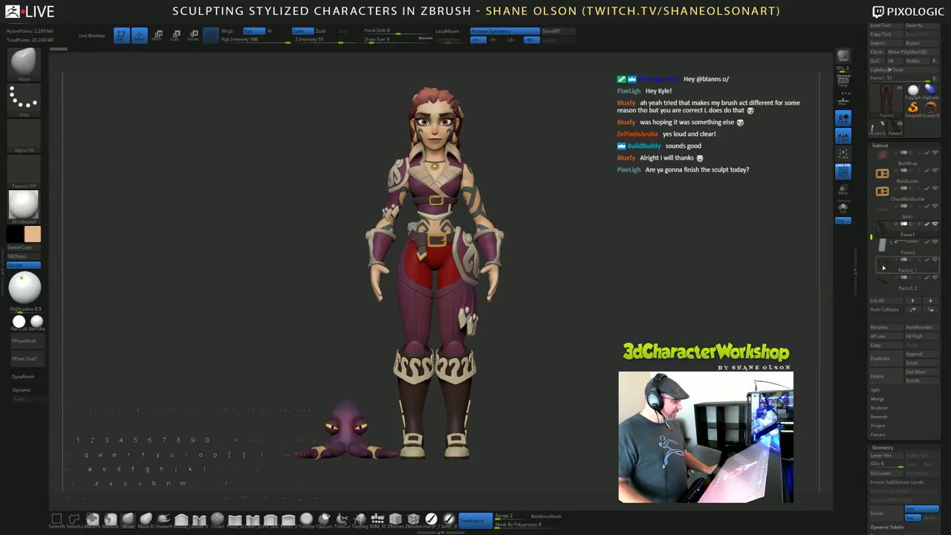
{"action": "left_click", "coordinate": [885, 328]}
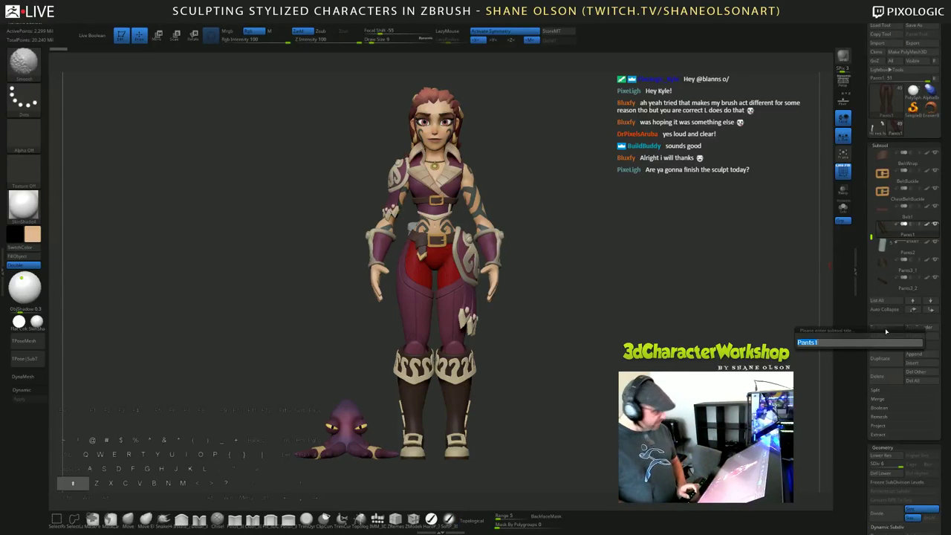
{"action": "type", "text": "Pant"}
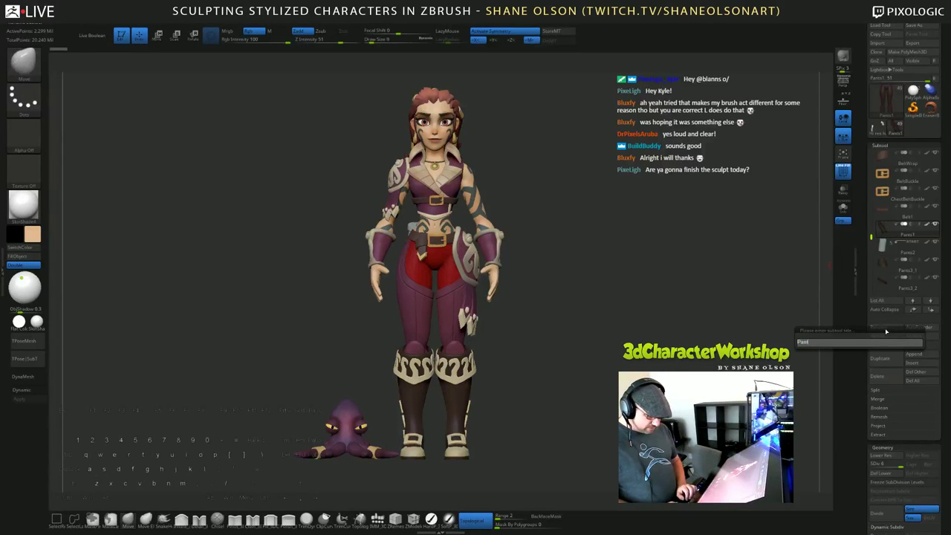
{"action": "type", "text": "s"}
{"action": "key", "text": "Return"}
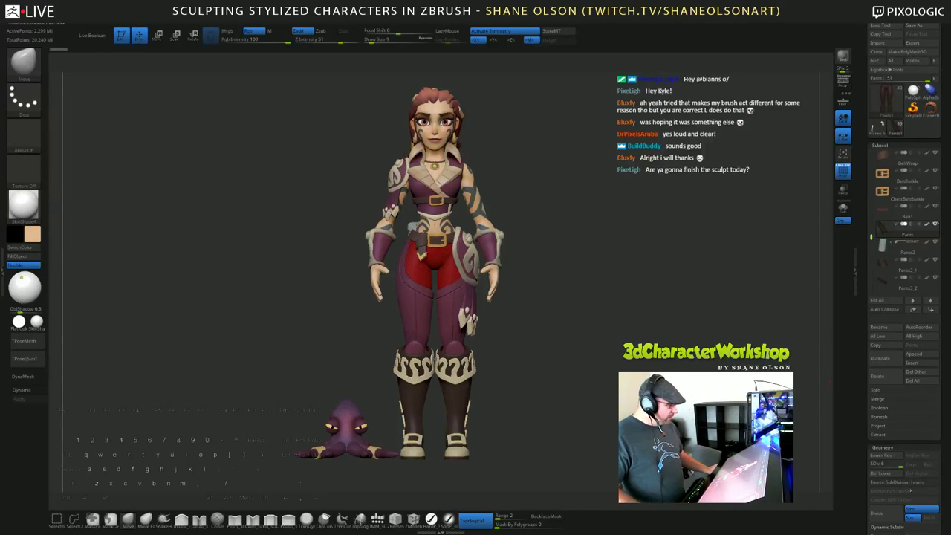
Step: Select the Pants2 cylinder on the back of the hip and rename it as SquidTank
{"action": "left_click", "coordinate": [886, 212]}
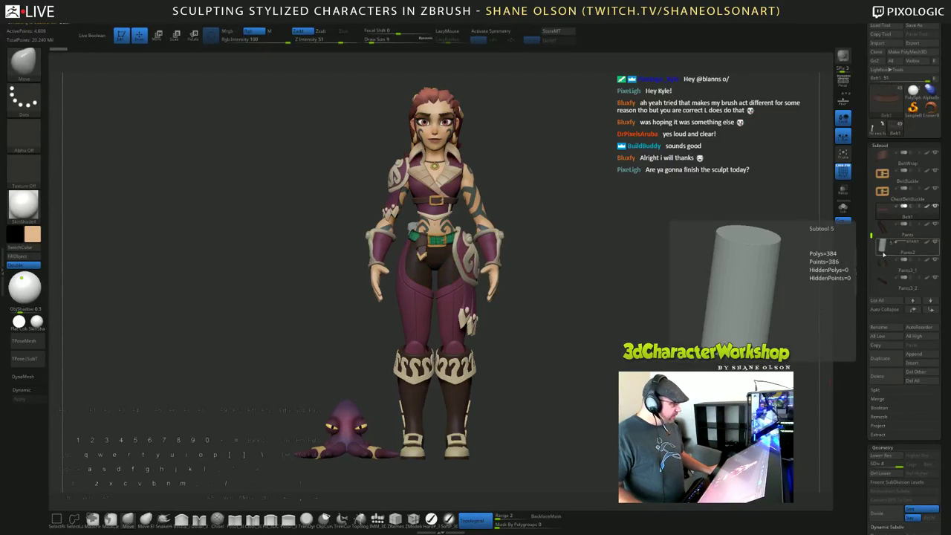
{"action": "left_click", "coordinate": [884, 253]}
{"action": "left_click_drag", "start_coordinate": [566, 286], "coordinate": [605, 257]}
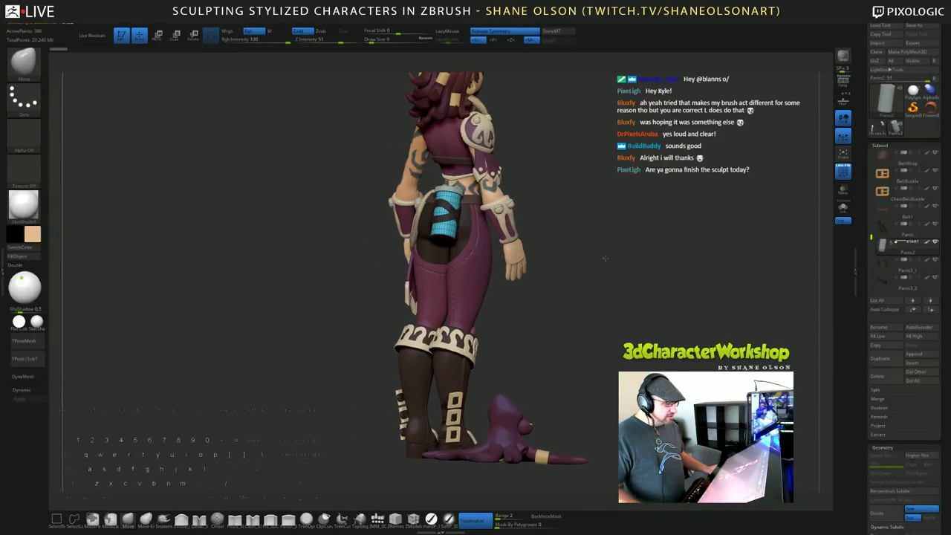
{"action": "left_click", "coordinate": [891, 329]}
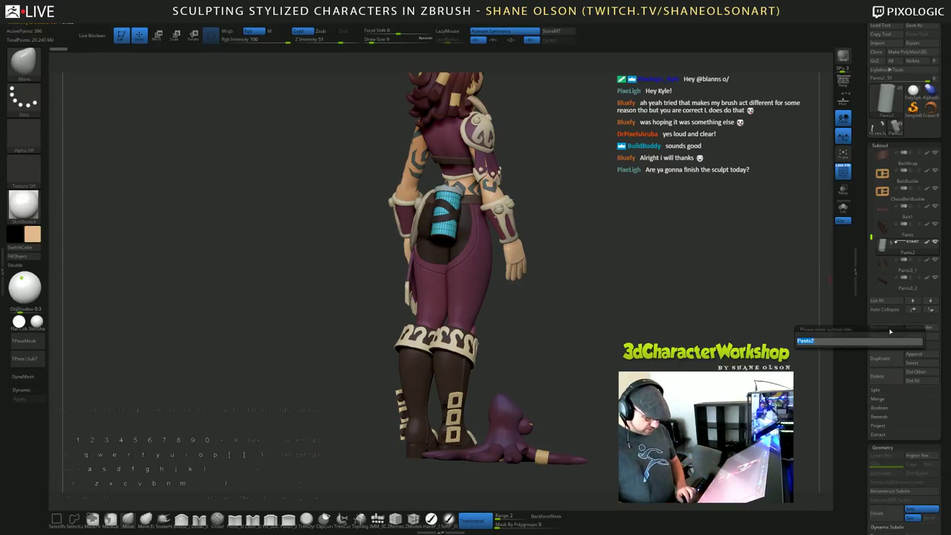
{"action": "key", "text": "End"}
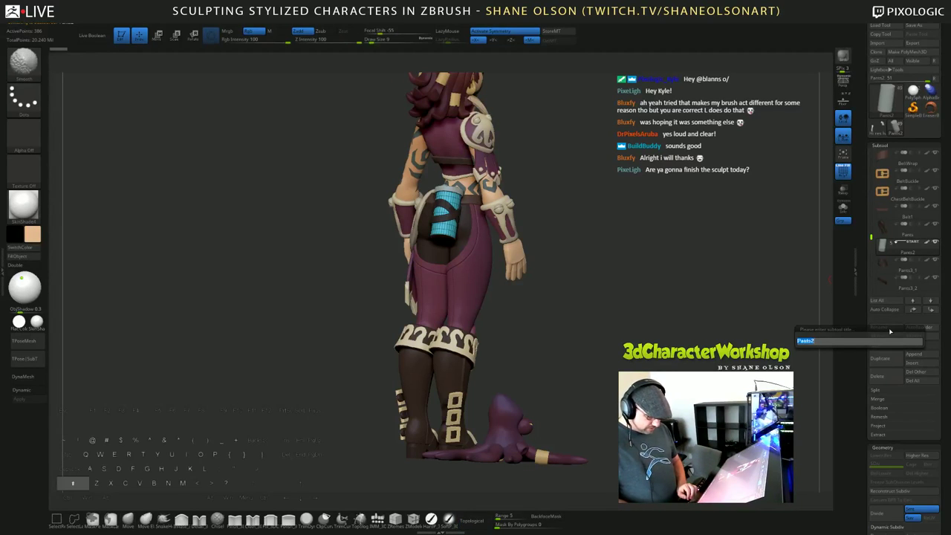
{"action": "type", "text": "Squid"}
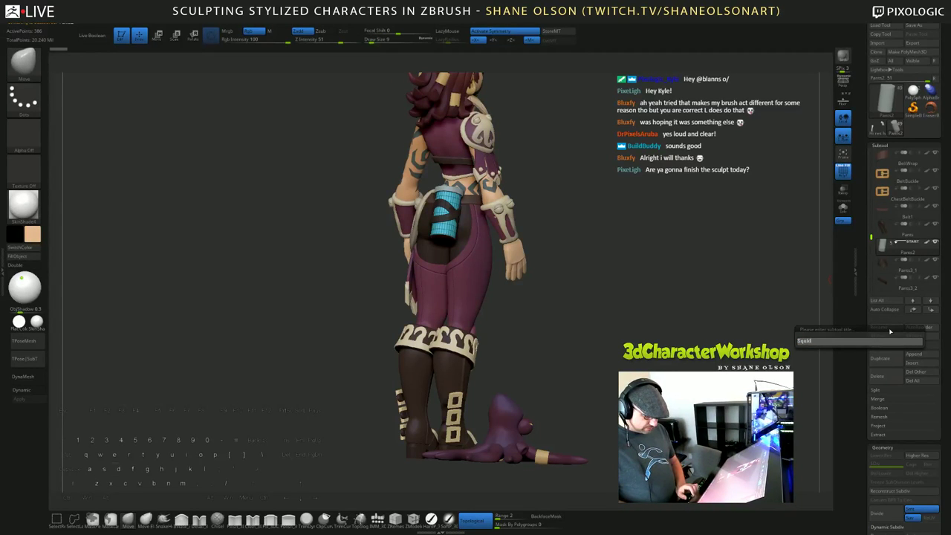
{"action": "type", "text": "Tank"}
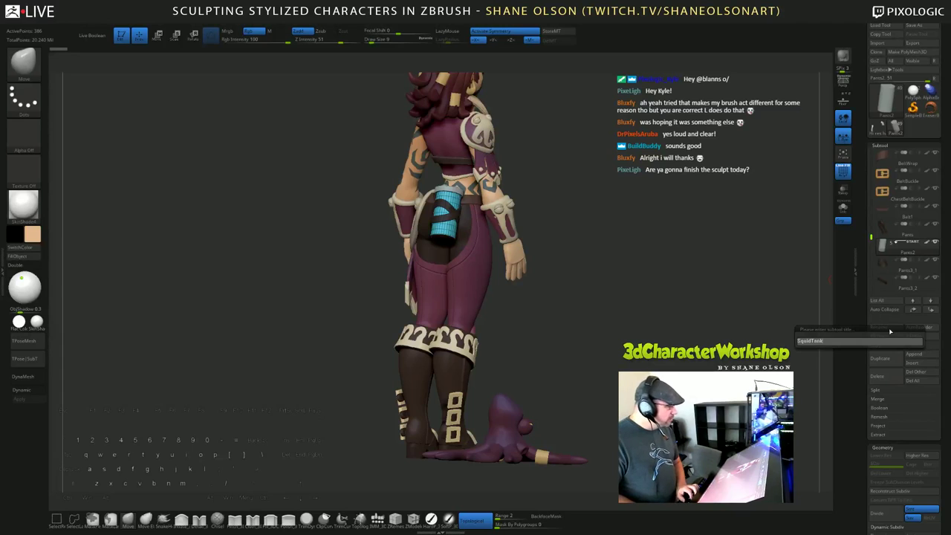
{"action": "key", "text": "Return"}
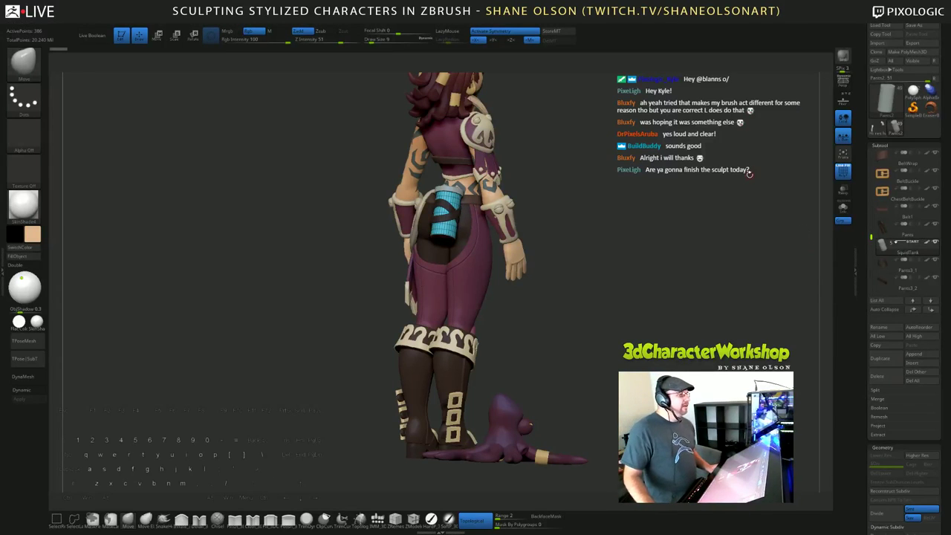
Step: Examine the Pants3_1 strap around the tank, and reselect the SquidTank subtool
{"action": "left_click", "coordinate": [883, 269]}
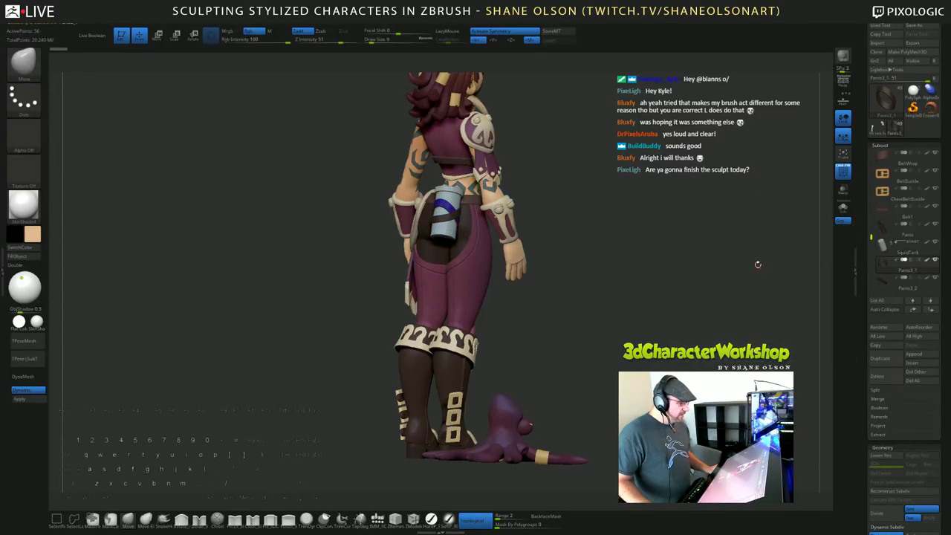
{"action": "left_click_drag", "start_coordinate": [669, 246], "coordinate": [706, 235]}
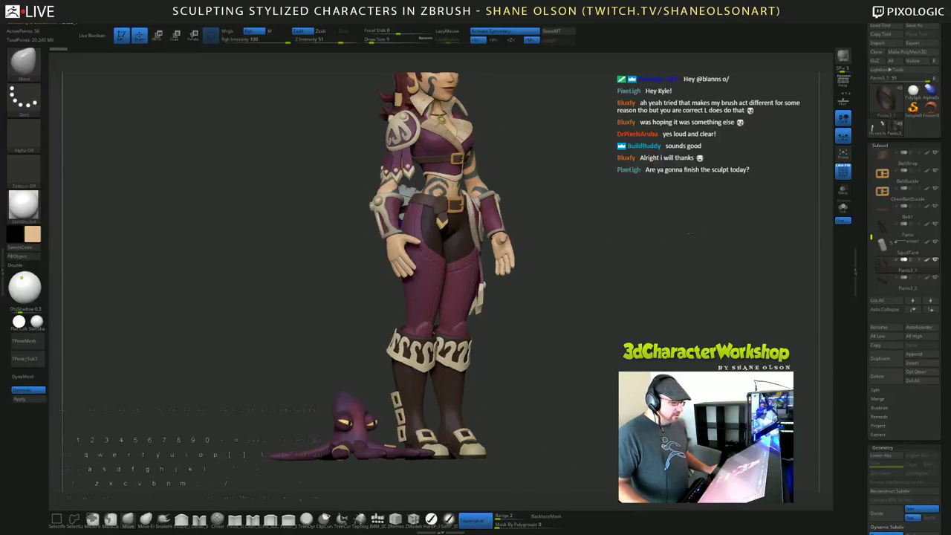
{"action": "mouse_move", "coordinate": [889, 276]}
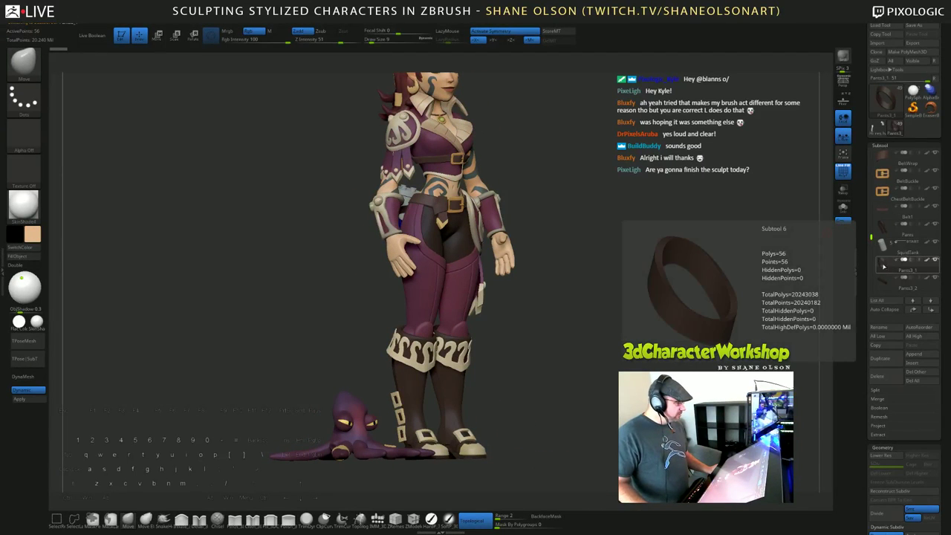
{"action": "left_click", "coordinate": [889, 243]}
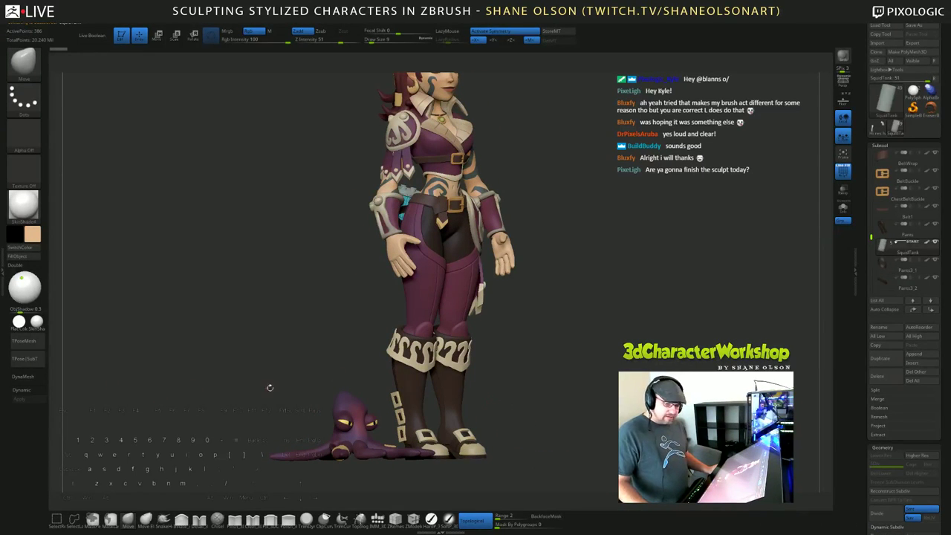
Step: Turn on Live Boolean and select the Pants4 lid on the squid tank
{"action": "left_click_drag", "start_coordinate": [692, 282], "coordinate": [736, 276]}
{"action": "left_click_drag", "start_coordinate": [602, 228], "coordinate": [193, 72], "text": "alt"}
{"action": "left_click", "coordinate": [95, 35]}
{"action": "left_click_drag", "start_coordinate": [663, 250], "coordinate": [429, 231]}
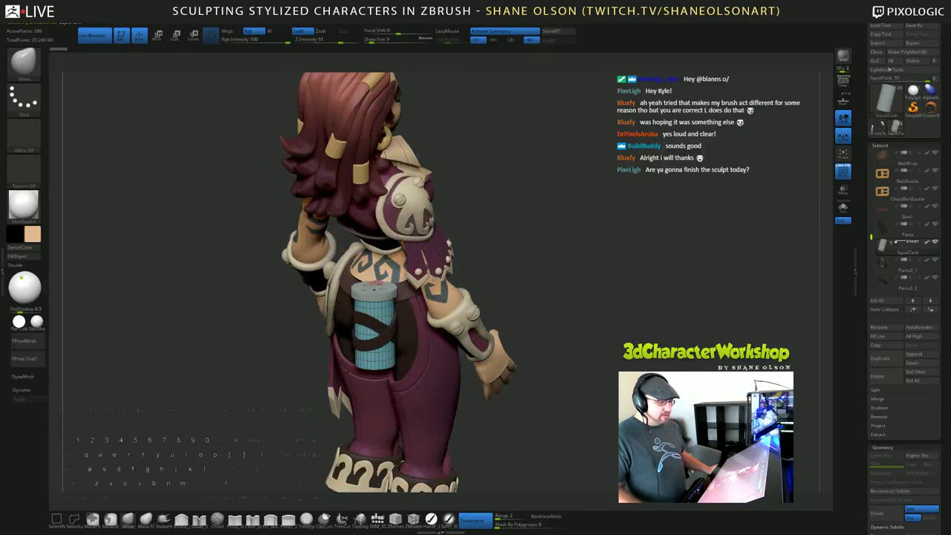
{"action": "left_click", "coordinate": [372, 289], "text": "alt"}
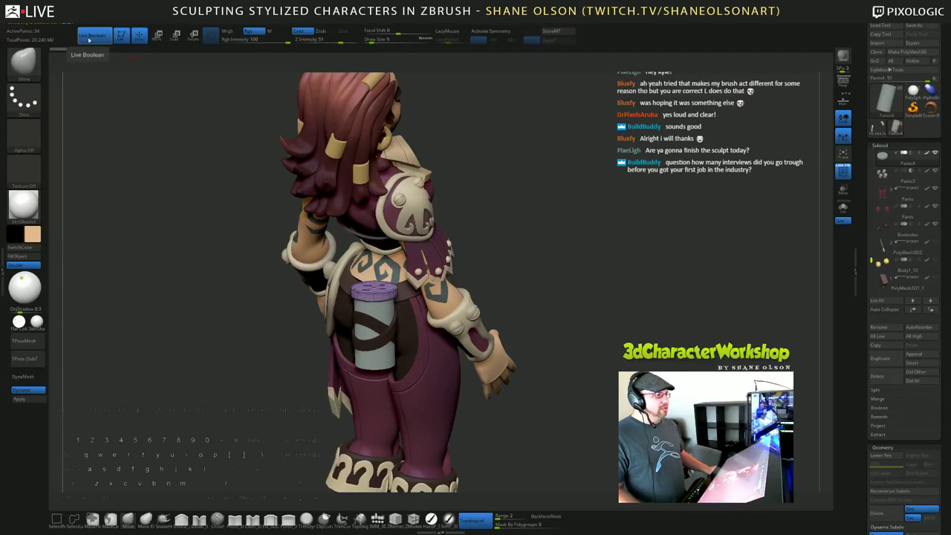
Step: Make a Boolean mesh from the character's subtools
{"action": "left_click_drag", "start_coordinate": [603, 251], "coordinate": [515, 252]}
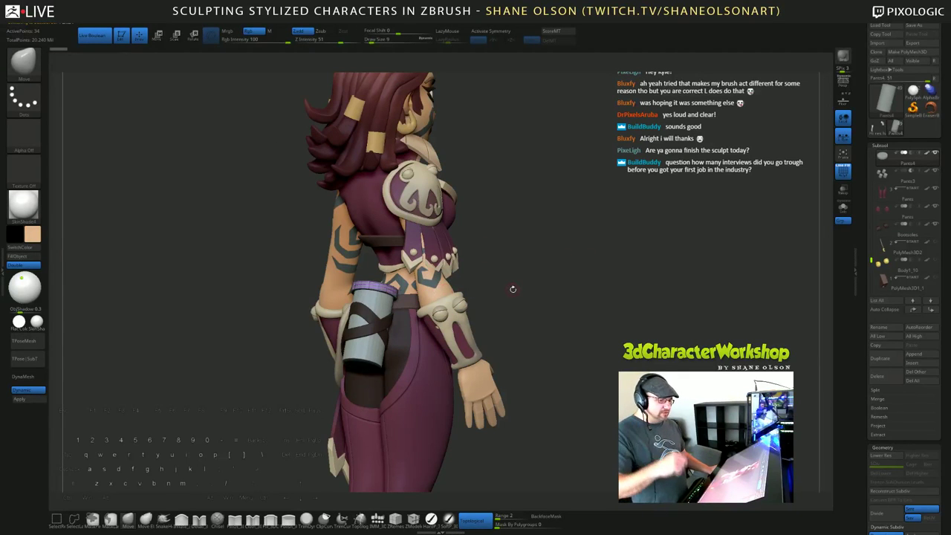
{"action": "left_click_drag", "start_coordinate": [526, 286], "coordinate": [544, 316]}
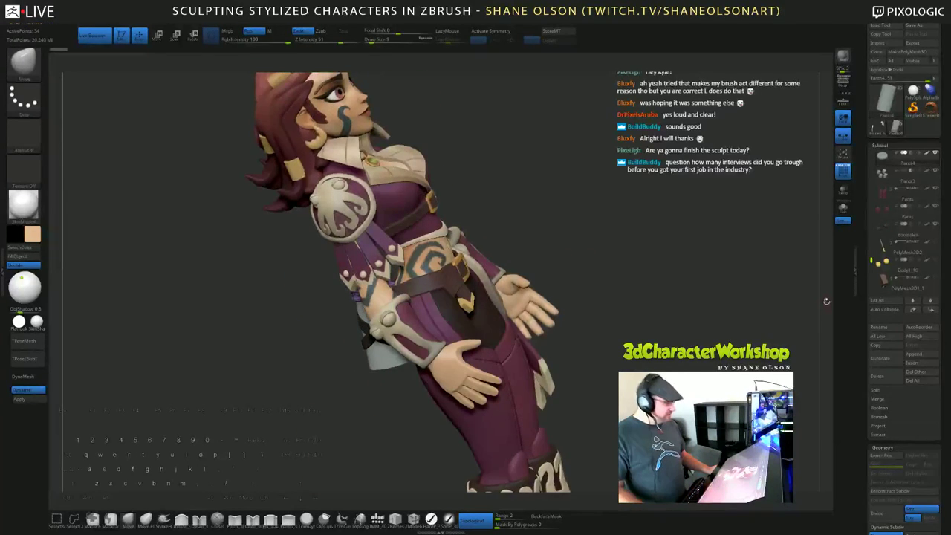
{"action": "left_click", "coordinate": [883, 408]}
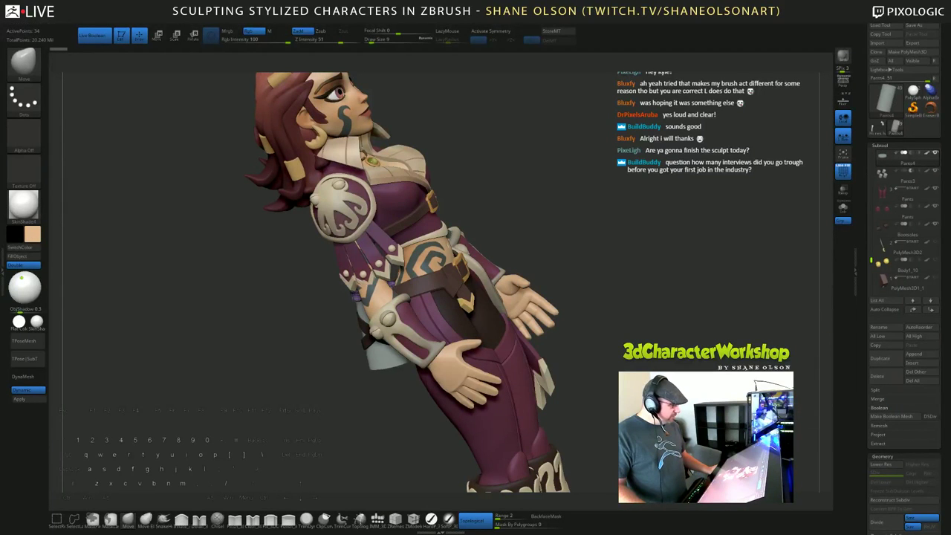
{"action": "left_click_drag", "start_coordinate": [573, 415], "coordinate": [950, 442]}
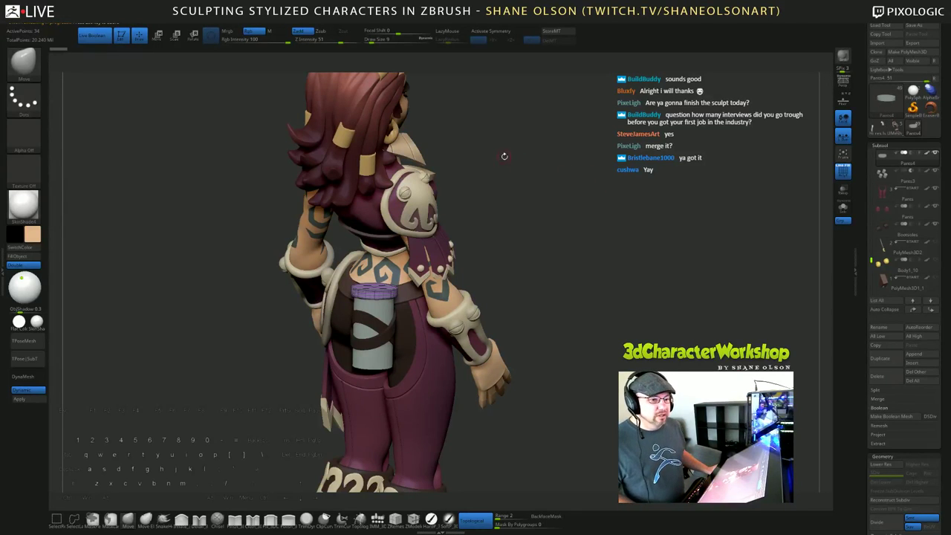
Step: Inspect the tank lid's holes up close with and without the wireframe, and select the SquidTank subtool
{"action": "mouse_move", "coordinate": [636, 215]}
{"action": "left_mouse_down"}
{"action": "mouse_move", "coordinate": [582, 268]}
{"action": "mouse_move", "coordinate": [578, 252]}
{"action": "mouse_move", "coordinate": [599, 375]}
{"action": "left_mouse_up"}
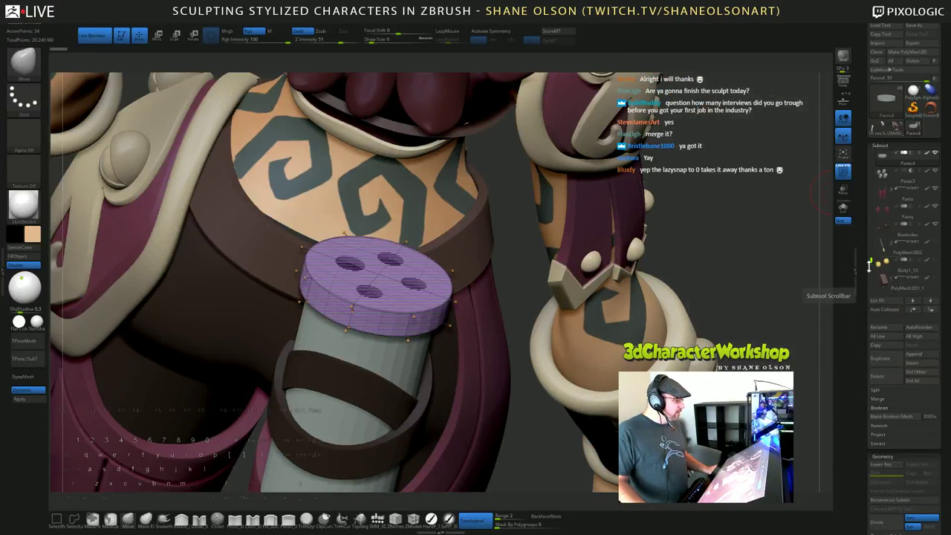
{"action": "left_click_drag", "start_coordinate": [870, 256], "coordinate": [871, 233]}
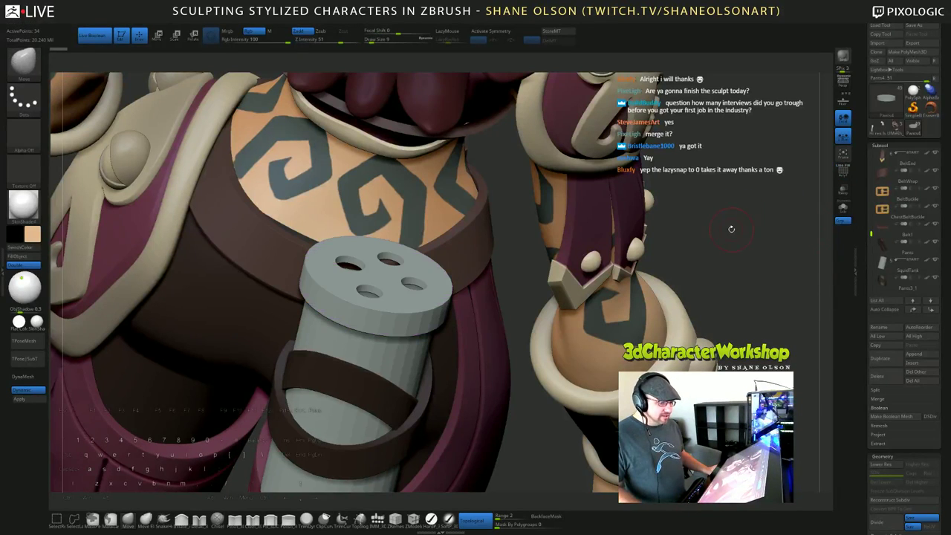
{"action": "mouse_move", "coordinate": [734, 237]}
{"action": "left_mouse_down"}
{"action": "mouse_move", "coordinate": [748, 213]}
{"action": "mouse_move", "coordinate": [731, 184]}
{"action": "mouse_move", "coordinate": [712, 192]}
{"action": "mouse_move", "coordinate": [726, 188]}
{"action": "mouse_move", "coordinate": [720, 181]}
{"action": "left_mouse_up"}
{"action": "key", "text": "shift+f"}
{"action": "key", "text": "shift+f"}
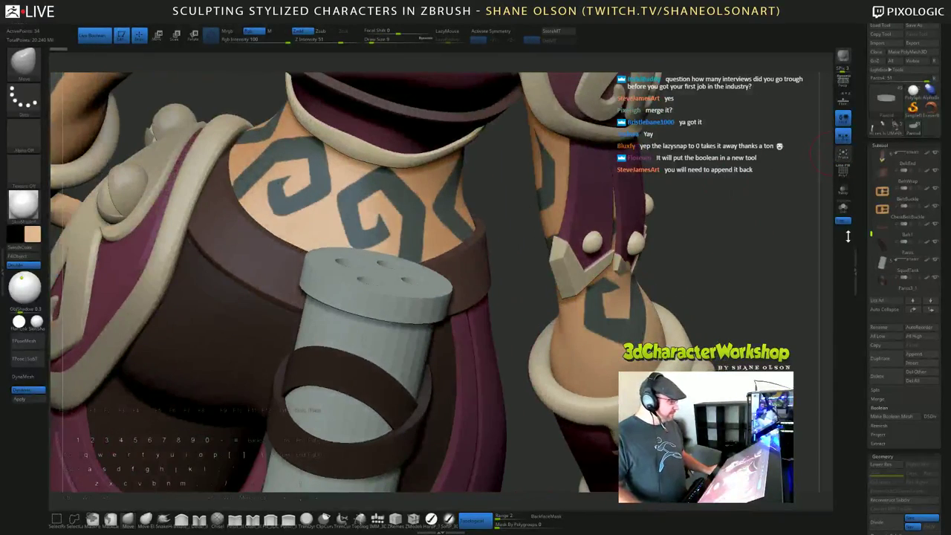
{"action": "left_click", "coordinate": [882, 264]}
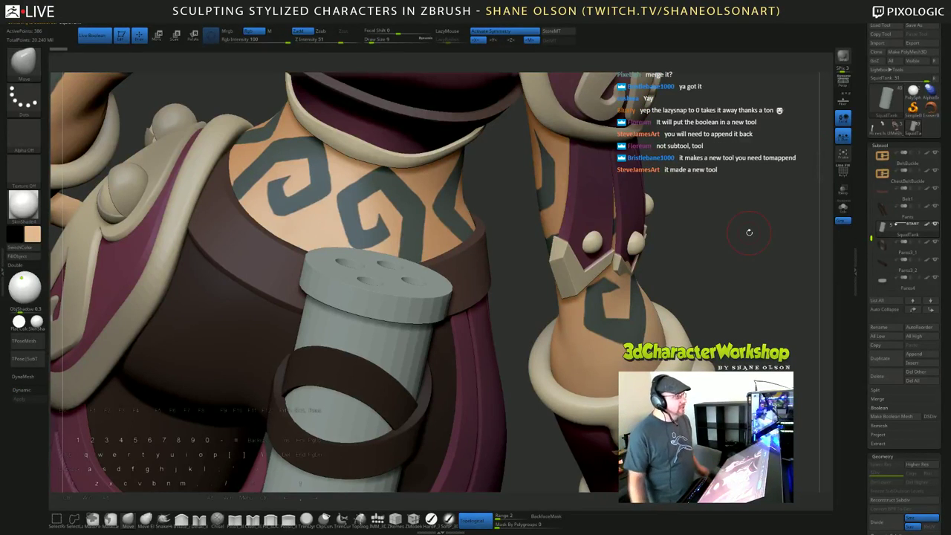
Step: Examine the UMesh_Head Boolean tool and return to the original character tool
{"action": "mouse_move", "coordinate": [880, 126]}
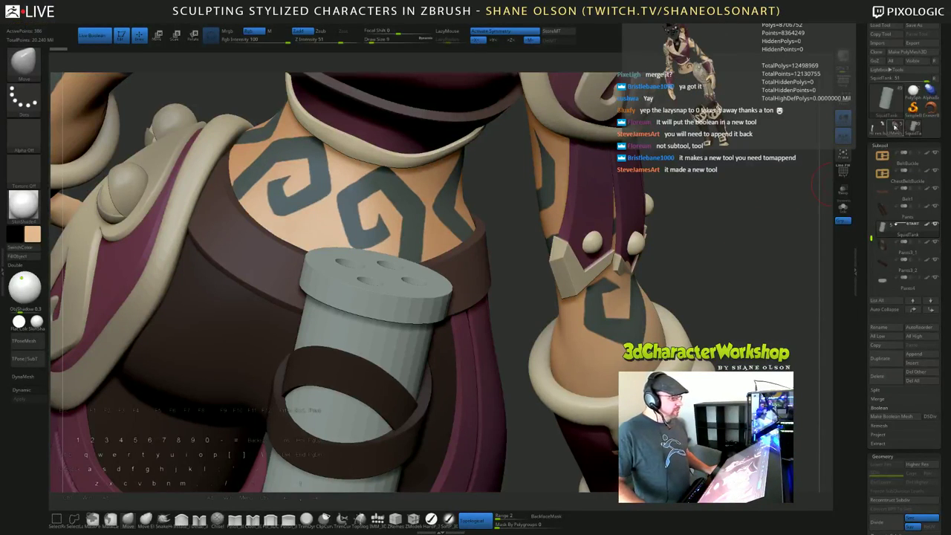
{"action": "left_click", "coordinate": [896, 127]}
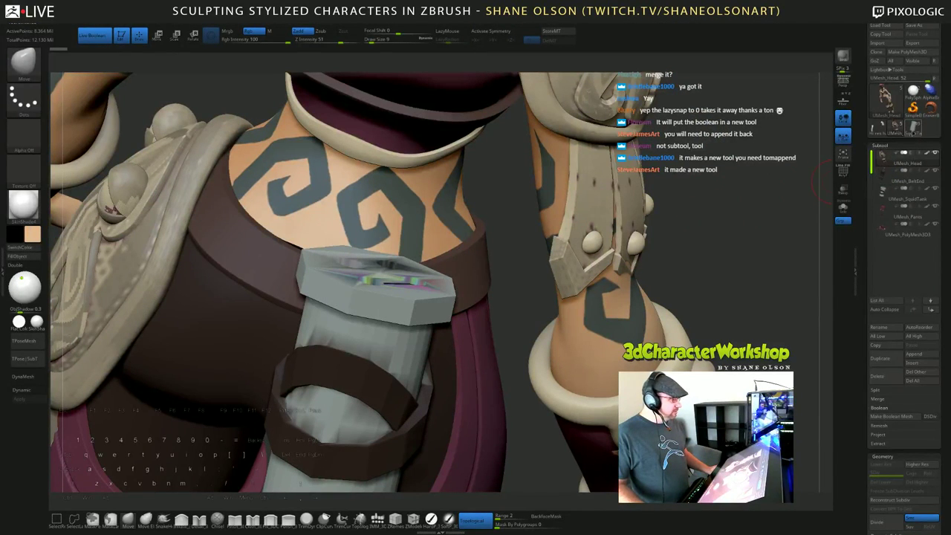
{"action": "left_click", "coordinate": [912, 133]}
Step: Turn off Live Boolean for the full character
{"action": "left_click_drag", "start_coordinate": [740, 242], "coordinate": [709, 226], "text": "alt"}
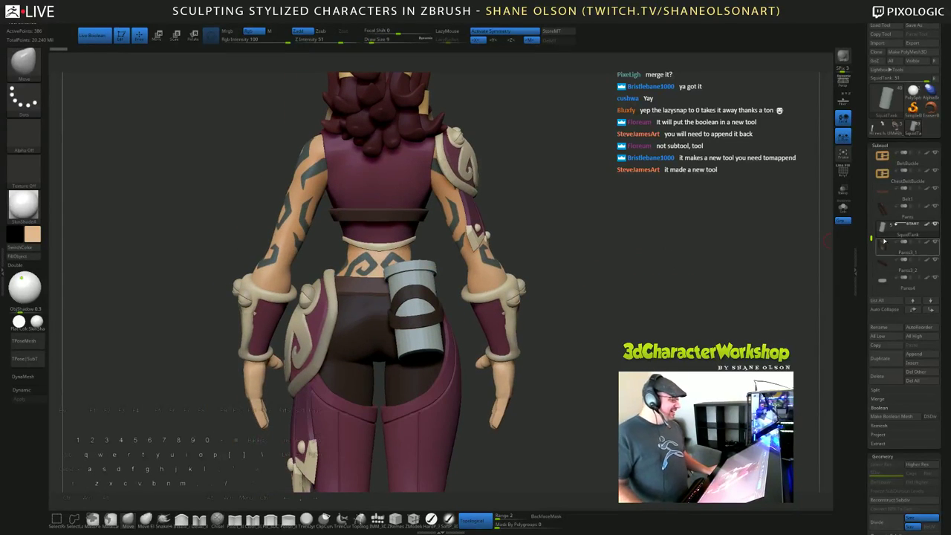
{"action": "mouse_move", "coordinate": [879, 259]}
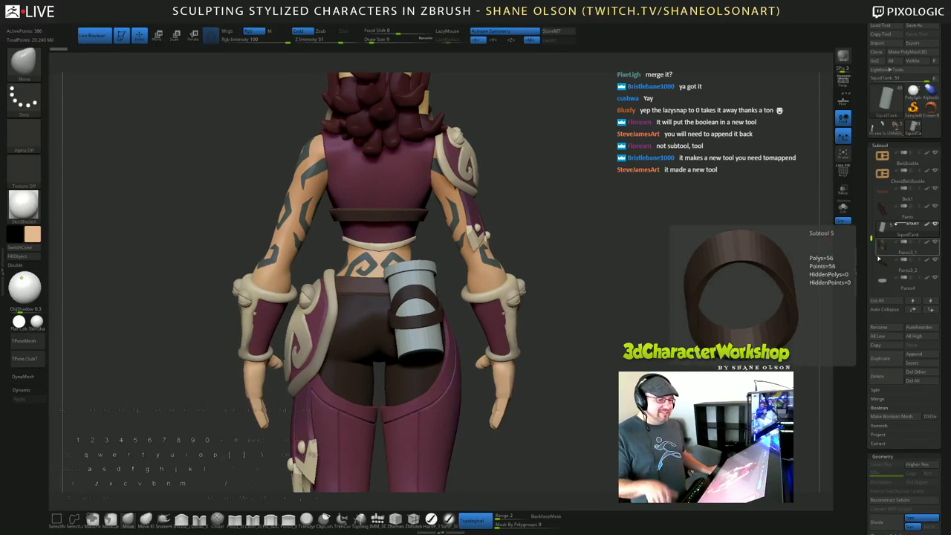
{"action": "left_click", "coordinate": [93, 35]}
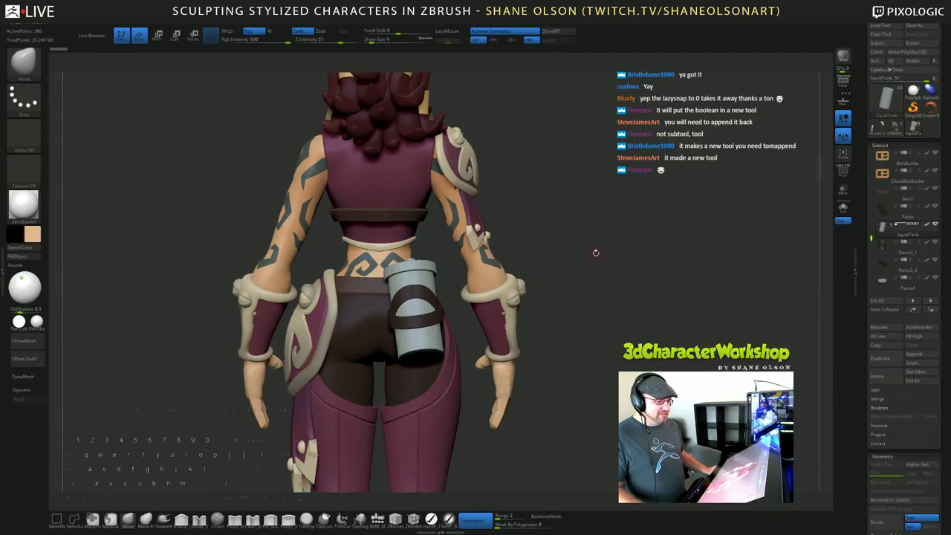
{"action": "left_click_drag", "start_coordinate": [608, 255], "coordinate": [597, 275]}
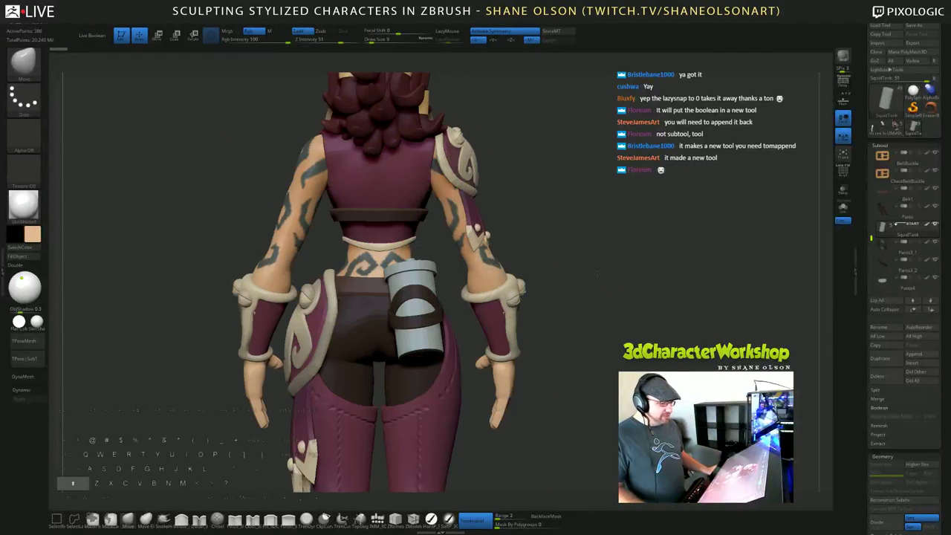
{"action": "mouse_move", "coordinate": [885, 251]}
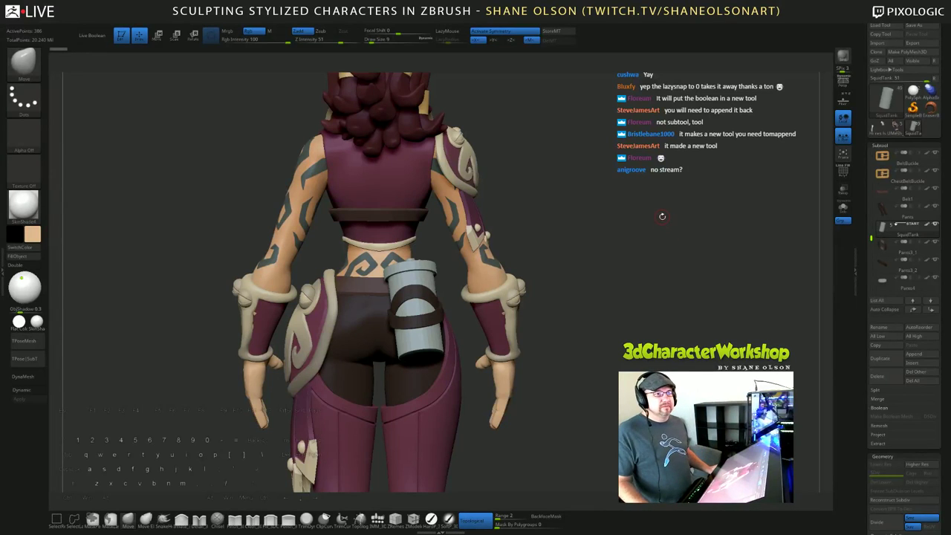
{"action": "left_click_drag", "start_coordinate": [662, 218], "coordinate": [656, 209]}
{"action": "key", "text": "space"}
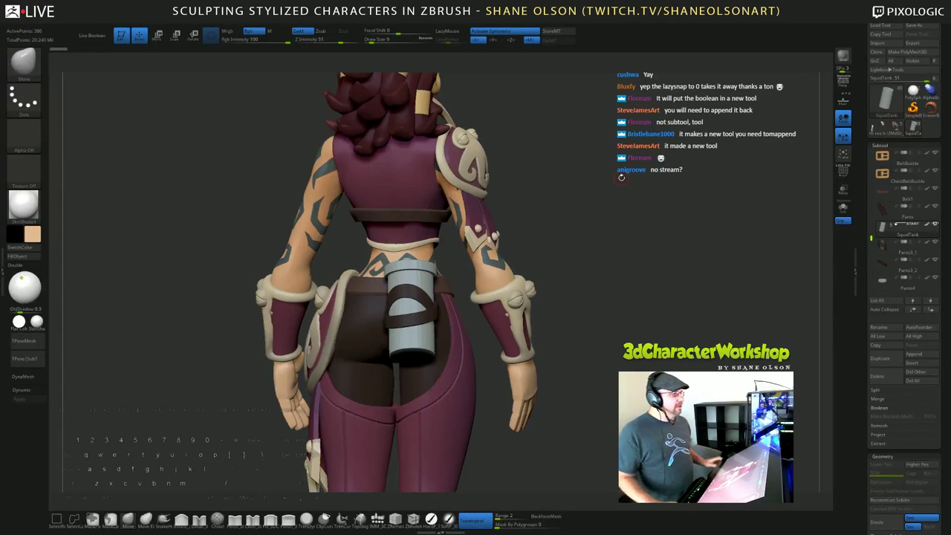
{"action": "mouse_move", "coordinate": [682, 236]}
{"action": "left_mouse_down"}
{"action": "mouse_move", "coordinate": [692, 236]}
{"action": "mouse_move", "coordinate": [693, 208]}
{"action": "mouse_move", "coordinate": [685, 240]}
{"action": "mouse_move", "coordinate": [685, 222]}
{"action": "left_mouse_up"}
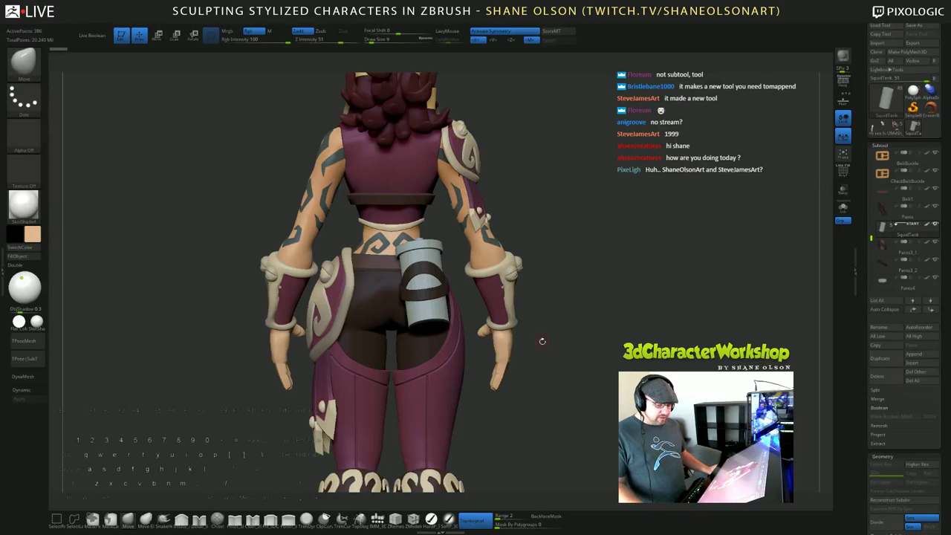
Step: Select the Hands subtool and set the Move brush's Draw Size to 46
{"action": "left_click", "coordinate": [497, 343], "text": "alt"}
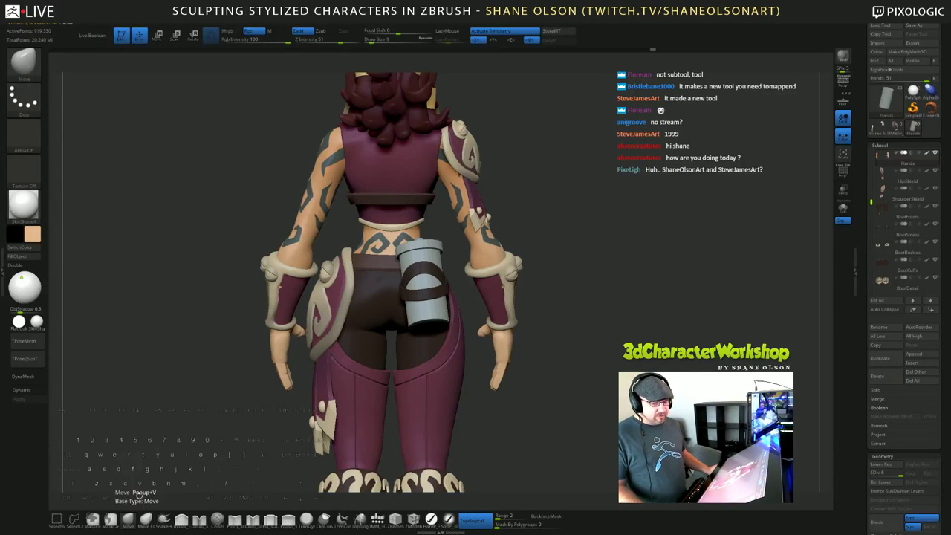
{"action": "key", "text": "s"}
{"action": "left_click_drag", "start_coordinate": [630, 263], "coordinate": [640, 263]}
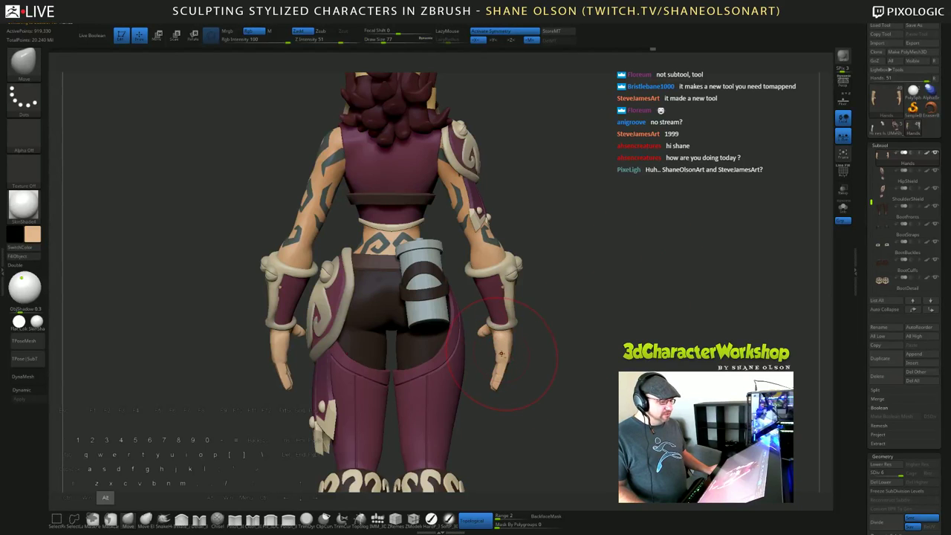
{"action": "left_click_drag", "start_coordinate": [612, 301], "coordinate": [579, 295]}
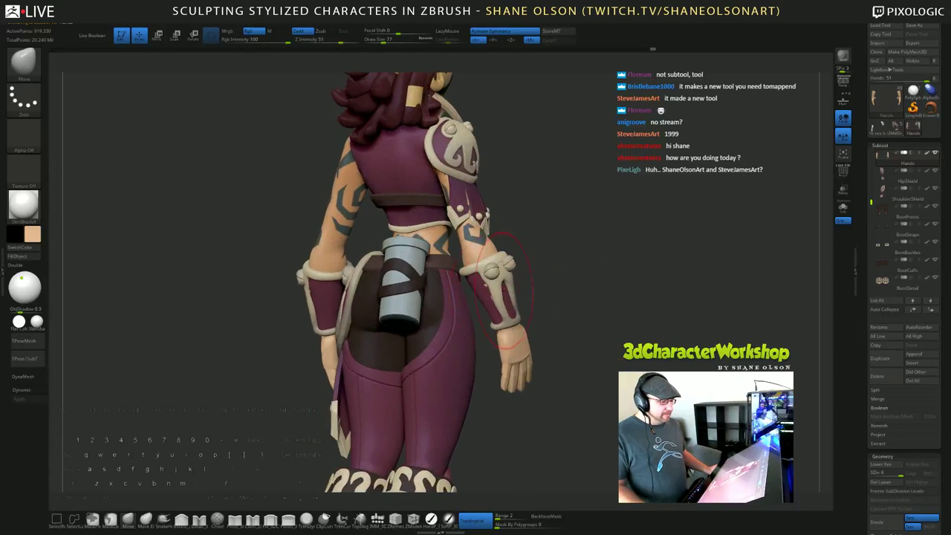
{"action": "left_click_drag", "start_coordinate": [510, 289], "coordinate": [542, 289]}
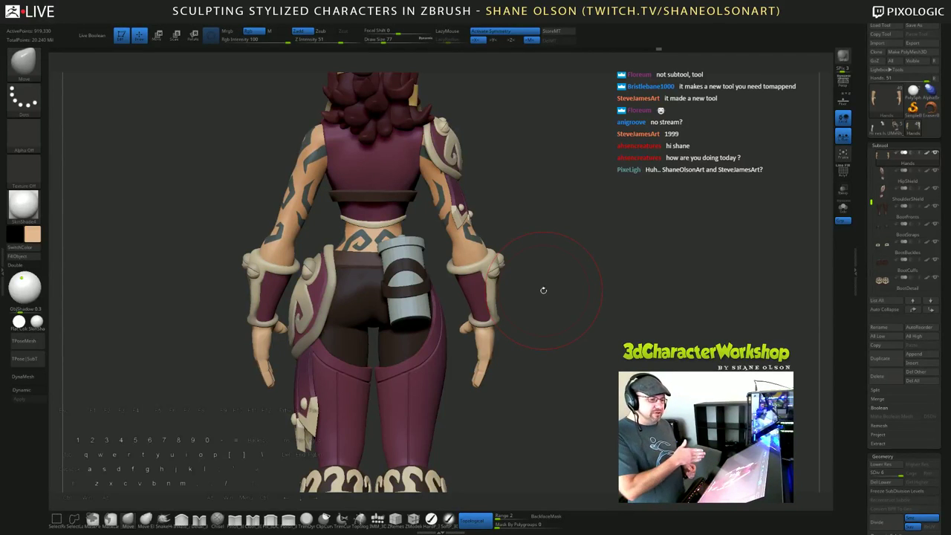
{"action": "key", "text": "s"}
{"action": "mouse_move", "coordinate": [700, 245]}
{"action": "left_mouse_down"}
{"action": "mouse_move", "coordinate": [687, 246]}
{"action": "mouse_move", "coordinate": [747, 231]}
{"action": "mouse_move", "coordinate": [660, 225]}
{"action": "left_mouse_up"}
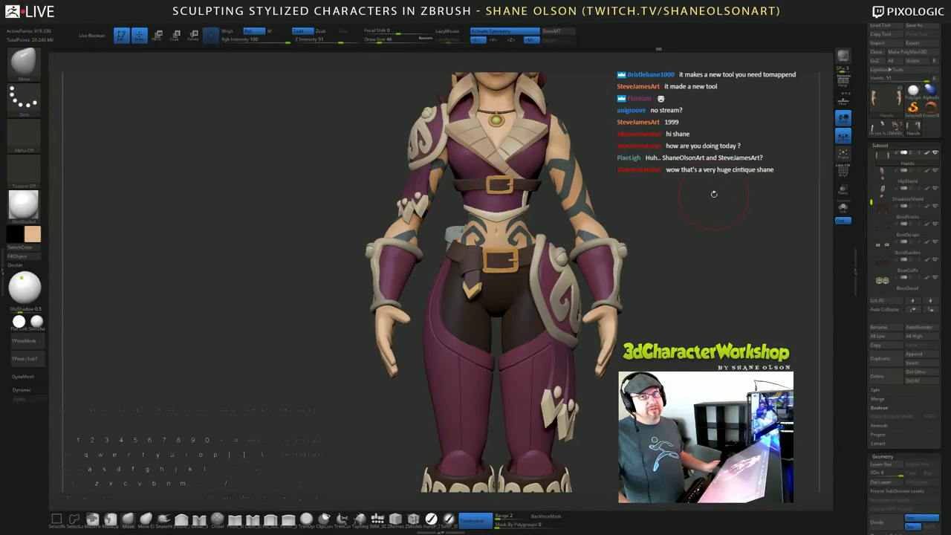
{"action": "left_click_drag", "start_coordinate": [707, 197], "coordinate": [640, 192]}
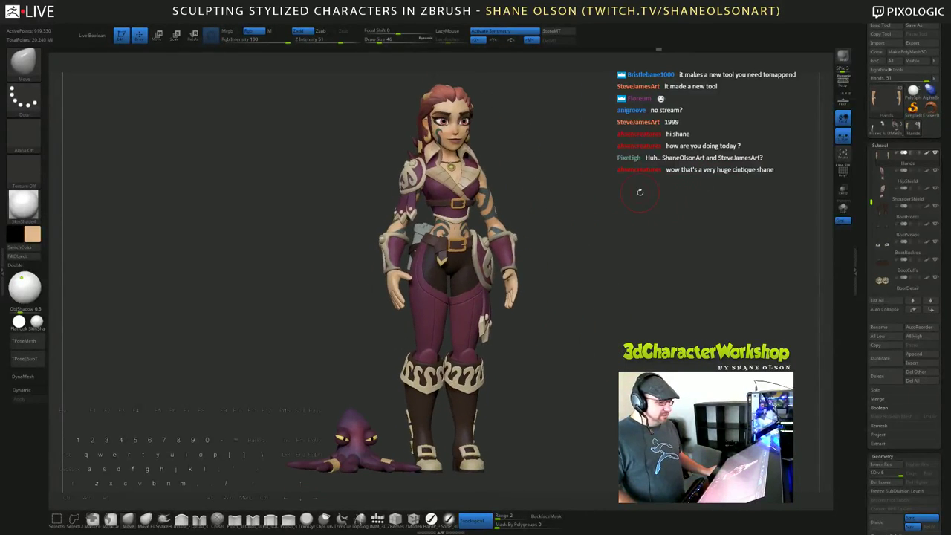
{"action": "left_click_drag", "start_coordinate": [871, 202], "coordinate": [871, 212]}
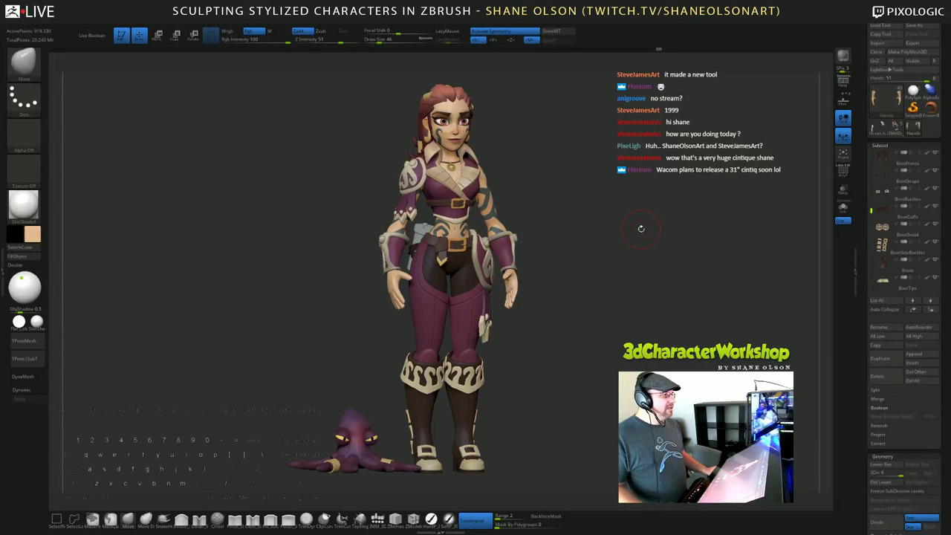
{"action": "left_click_drag", "start_coordinate": [637, 227], "coordinate": [646, 228]}
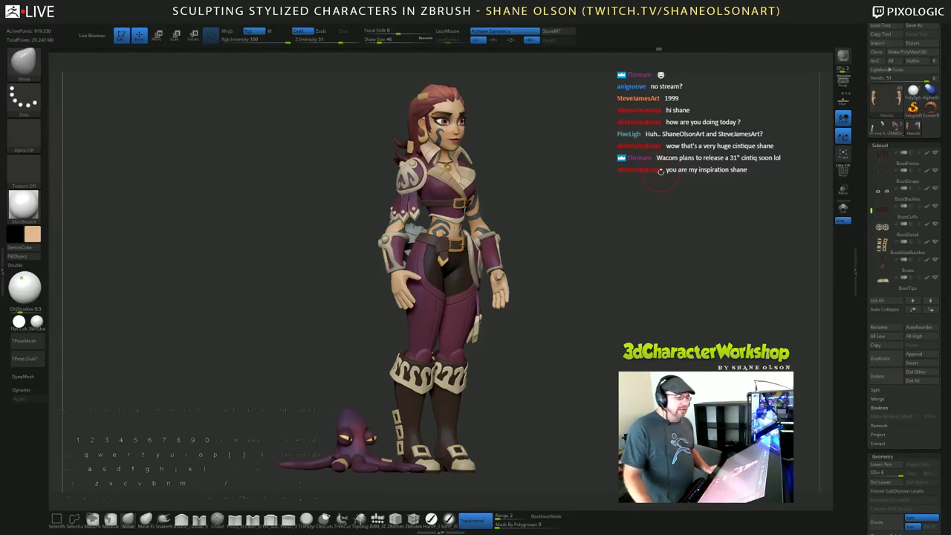
{"action": "left_click_drag", "start_coordinate": [661, 171], "coordinate": [657, 171]}
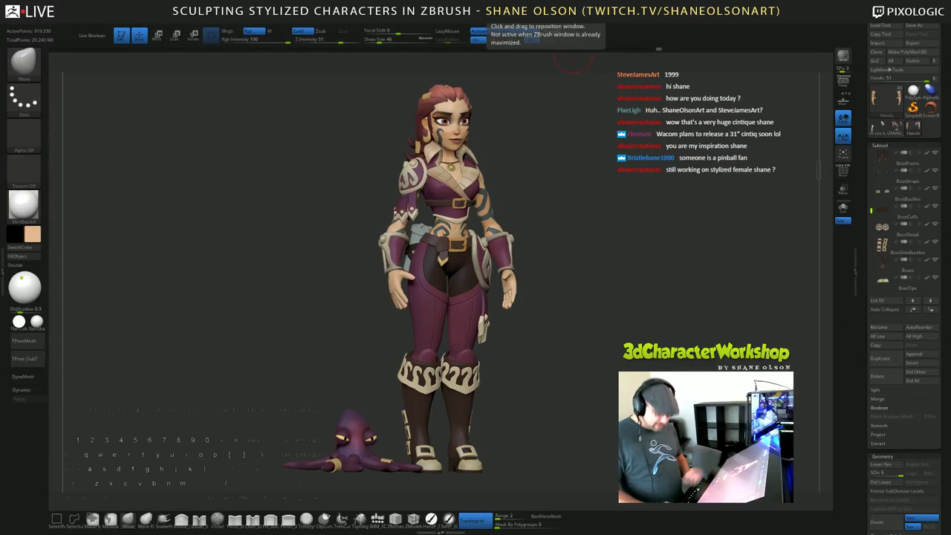
{"action": "key", "text": "space"}
{"action": "key", "text": "a"}
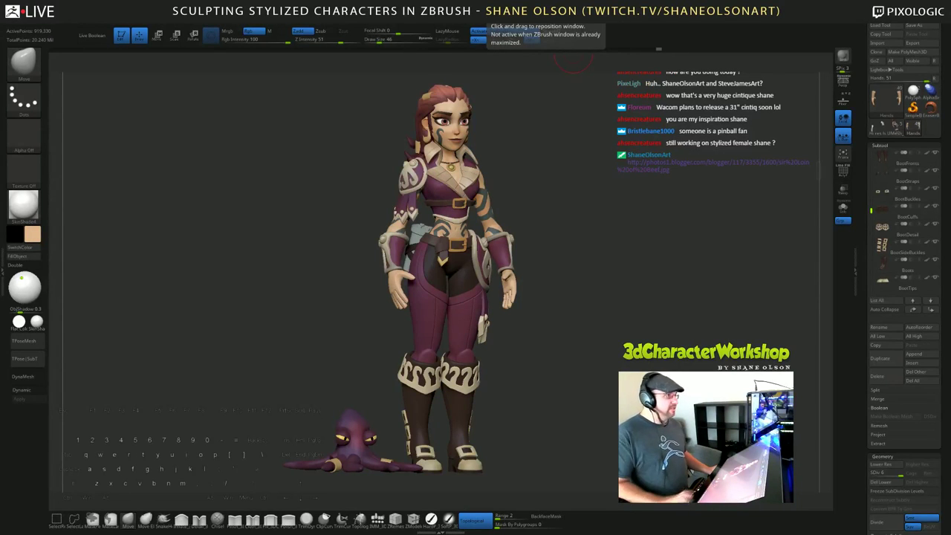
{"action": "key", "text": "ctrl+s"}
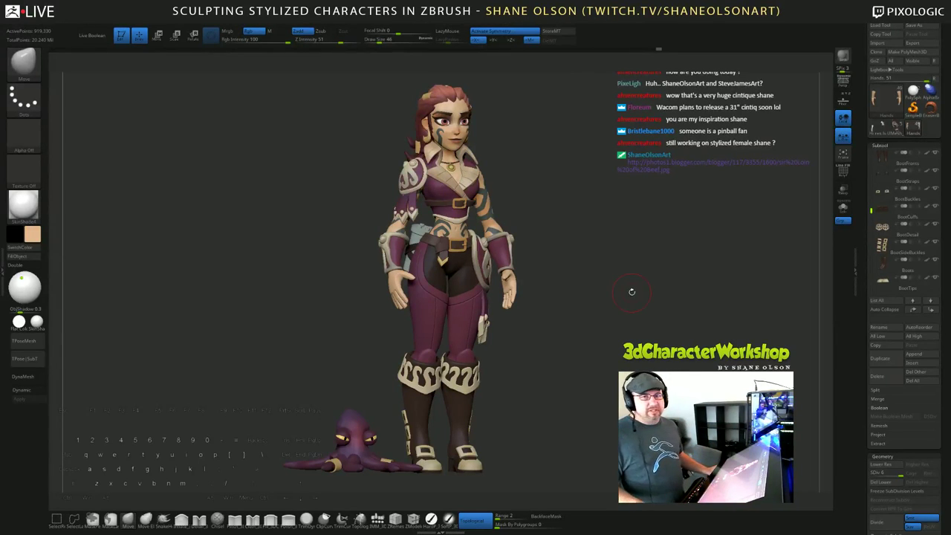
{"action": "left_click_drag", "start_coordinate": [634, 257], "coordinate": [633, 234]}
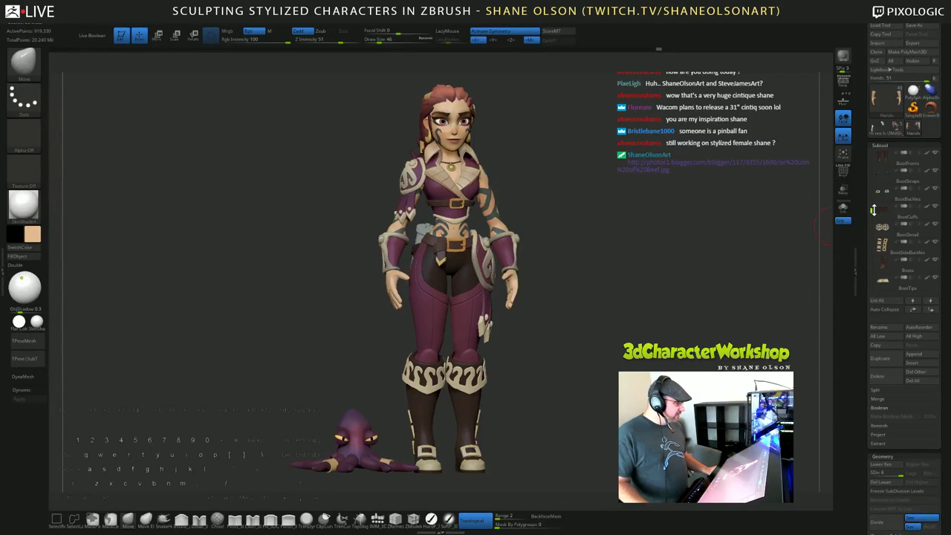
Step: Look through the belt, pants and squid tank subtools in the list, checking BeltWrap, Belt1, Pants and Pants3_1
{"action": "mouse_move", "coordinate": [884, 269]}
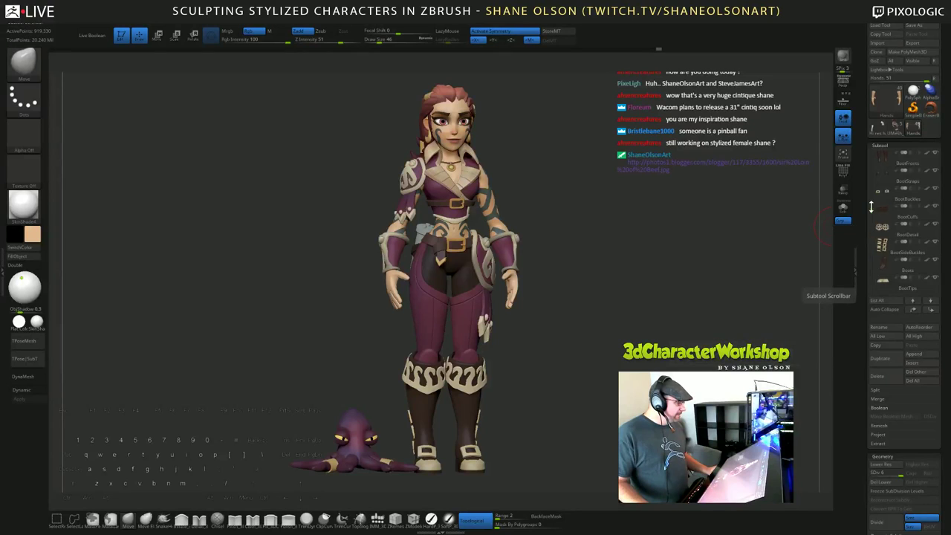
{"action": "left_click_drag", "start_coordinate": [873, 208], "coordinate": [873, 224]}
{"action": "left_click", "coordinate": [889, 224]}
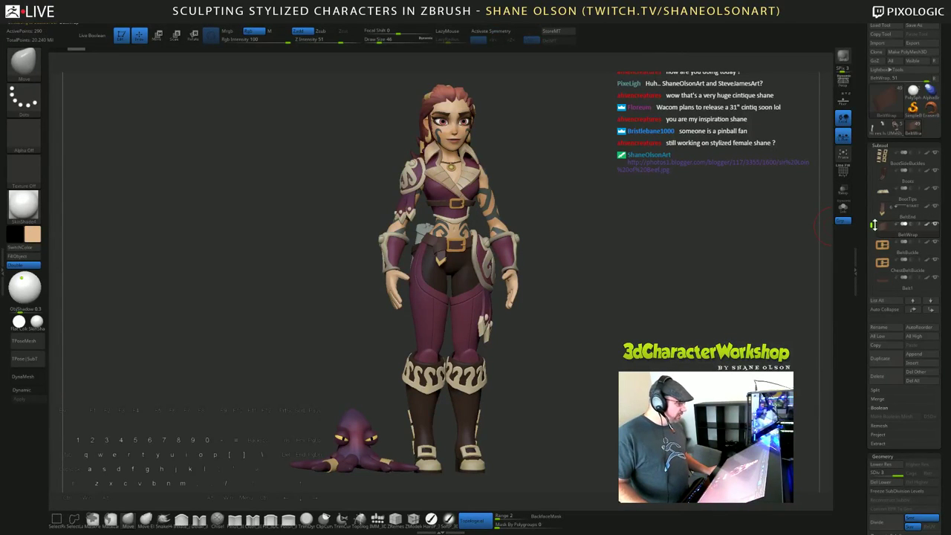
{"action": "left_click_drag", "start_coordinate": [872, 223], "coordinate": [872, 226]}
{"action": "key", "text": "Down"}
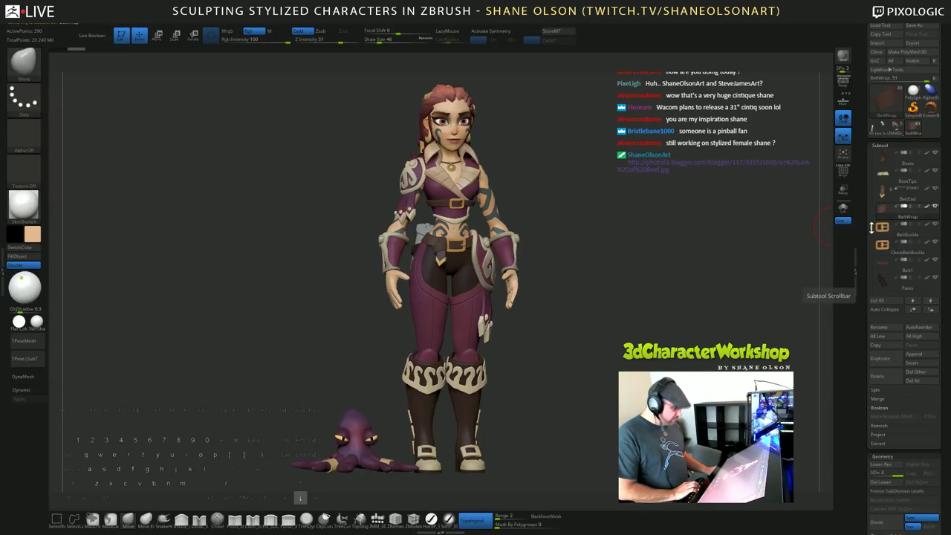
{"action": "left_click", "coordinate": [883, 244]}
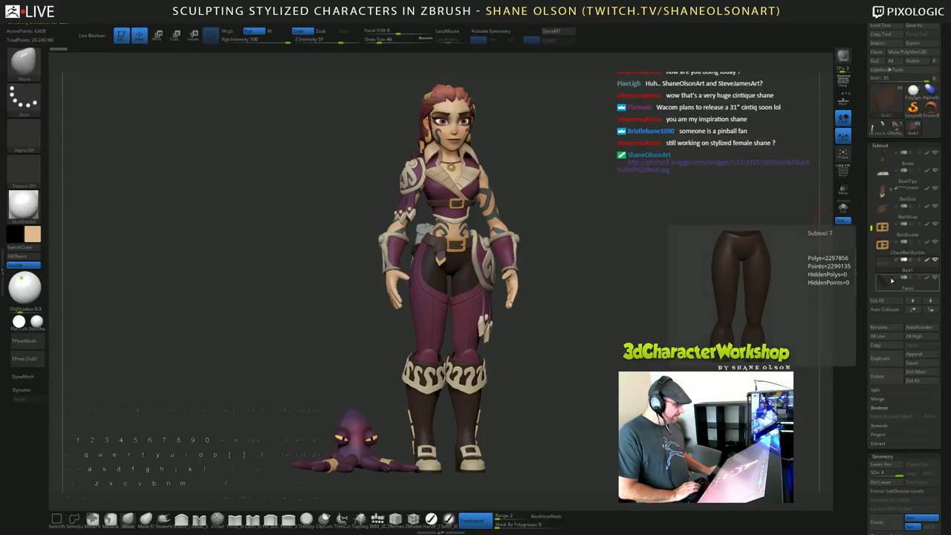
{"action": "left_click", "coordinate": [894, 281]}
{"action": "scroll", "coordinate": [883, 249], "scroll_direction": "down", "scroll_amount": 5}
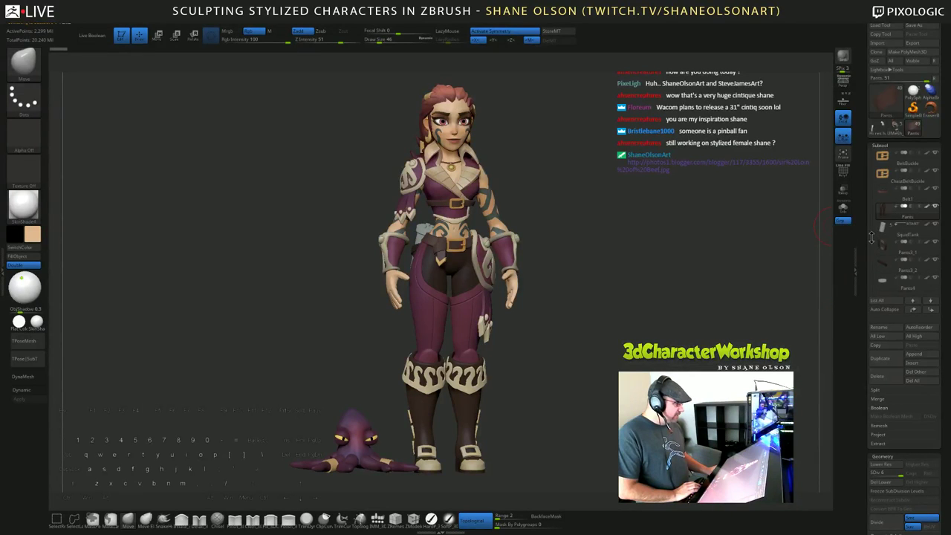
{"action": "key", "text": "Down"}
{"action": "key", "text": "Down"}
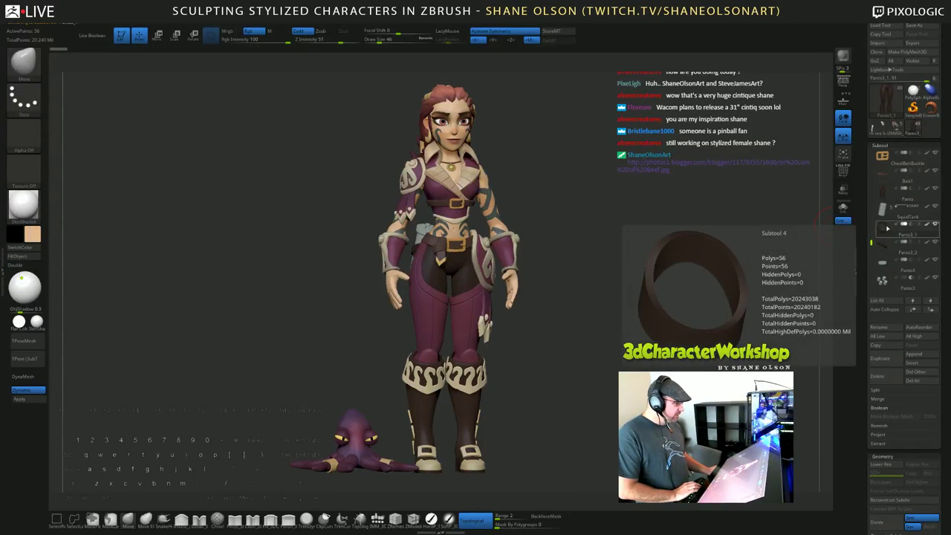
Step: Select the SquidTank subtool and divide the tank on the character's hip to subdivision level 4
{"action": "key", "text": "Up"}
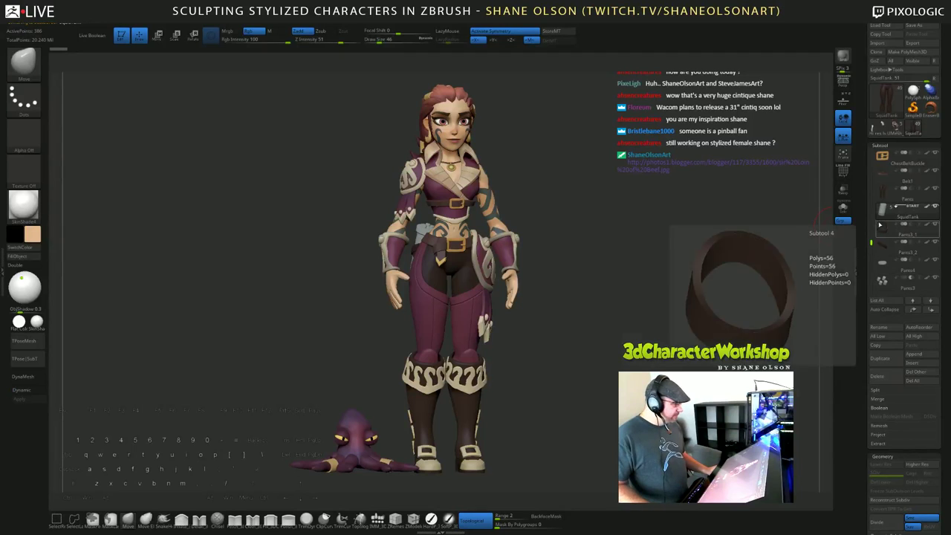
{"action": "left_click_drag", "start_coordinate": [584, 320], "coordinate": [669, 316]}
{"action": "mouse_move", "coordinate": [607, 225]}
{"action": "left_mouse_down", "text": "alt"}
{"action": "mouse_move", "coordinate": [610, 212]}
{"action": "mouse_move", "coordinate": [606, 242]}
{"action": "mouse_move", "coordinate": [624, 227]}
{"action": "mouse_move", "coordinate": [611, 235]}
{"action": "left_mouse_up", "text": "alt"}
{"action": "key", "text": "ctrl+d"}
{"action": "key", "text": "ctrl+d"}
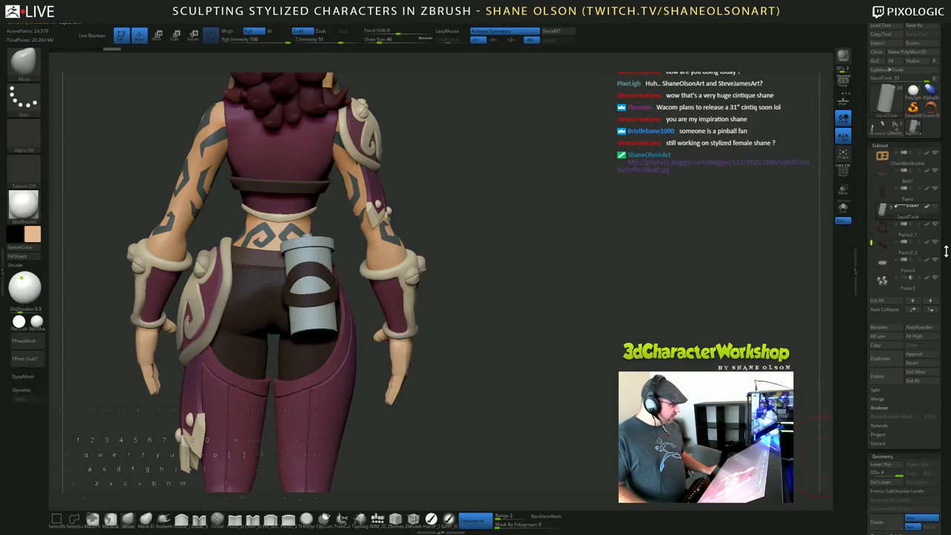
Step: Convert the dynamic subdivision of the Pants3_1 and Pants3_2 tank straps to real geometry, and divide each to subdivision level 4
{"action": "left_click", "coordinate": [908, 229]}
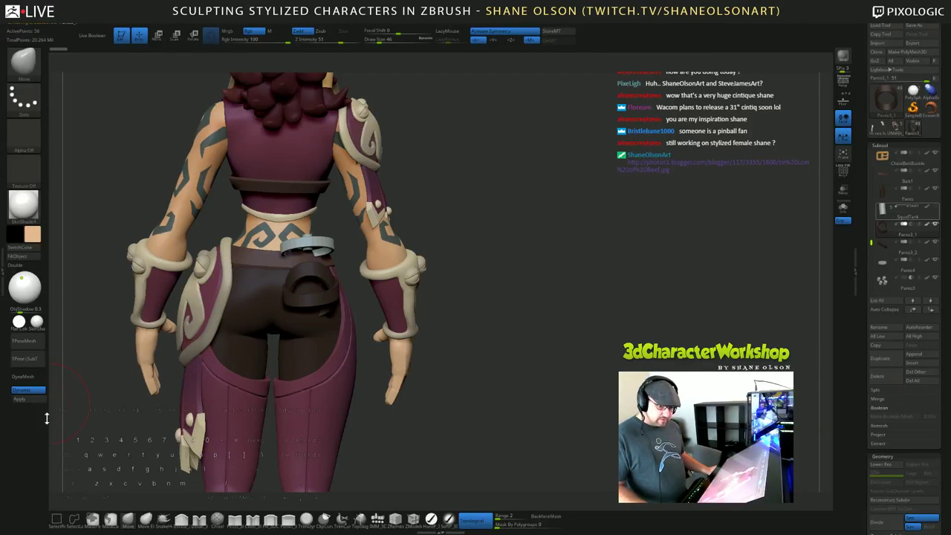
{"action": "key", "text": "ctrl"}
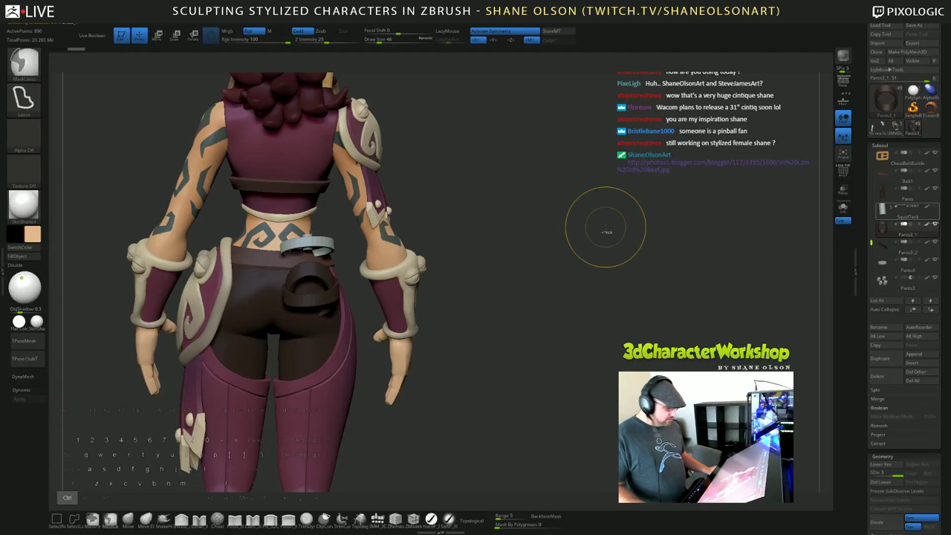
{"action": "key", "text": "Down"}
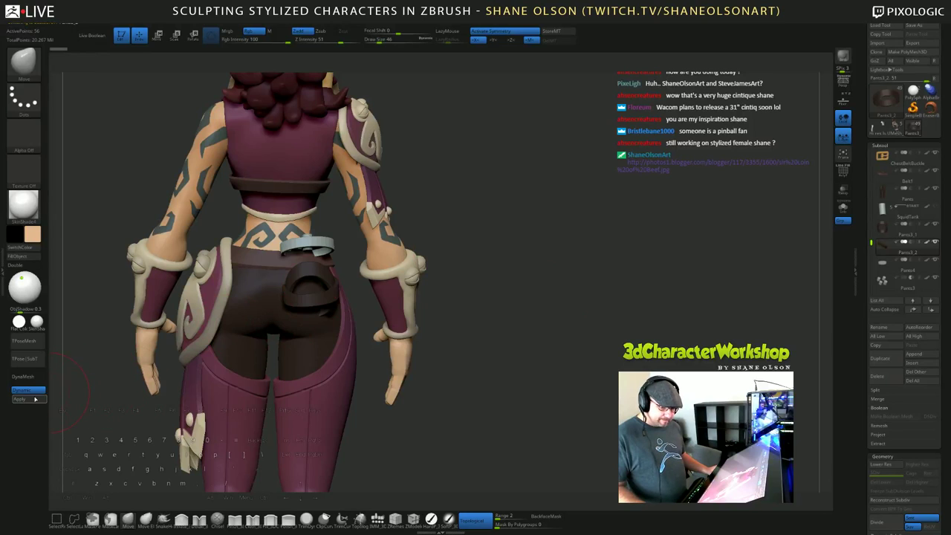
{"action": "left_click", "coordinate": [33, 398]}
{"action": "key", "text": "ctrl"}
{"action": "key", "text": "ctrl+d"}
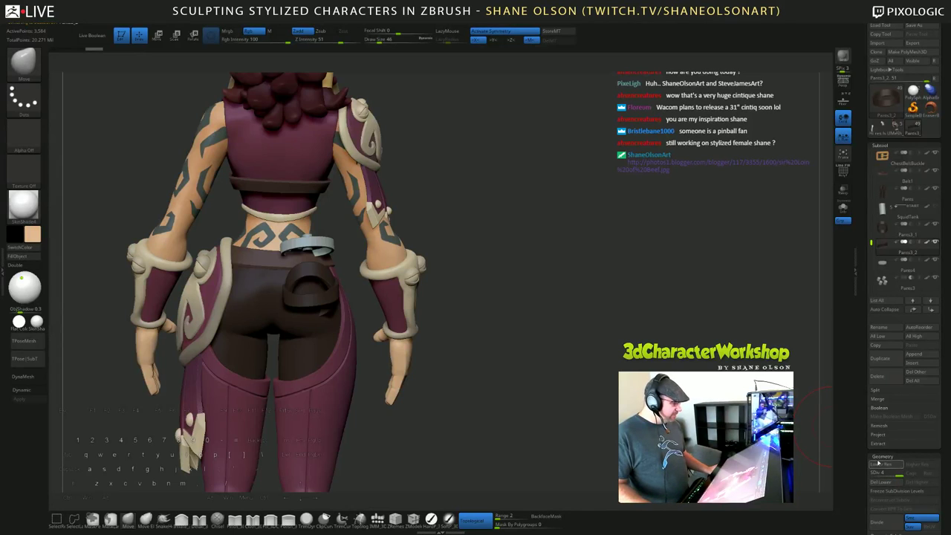
Step: Select the Pants4 ring subtool on top of the squid tank and divide it to subdivision level 4
{"action": "left_click", "coordinate": [882, 263]}
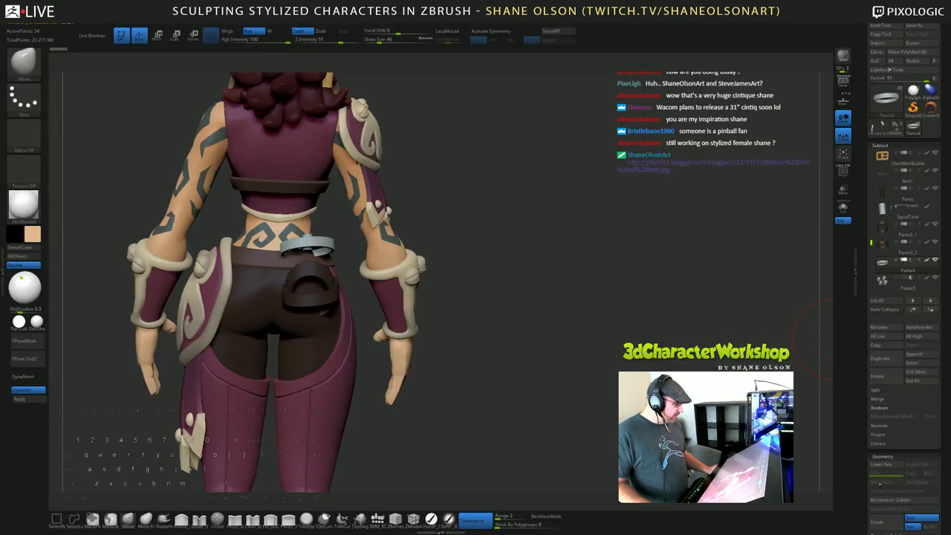
{"action": "mouse_move", "coordinate": [908, 273]}
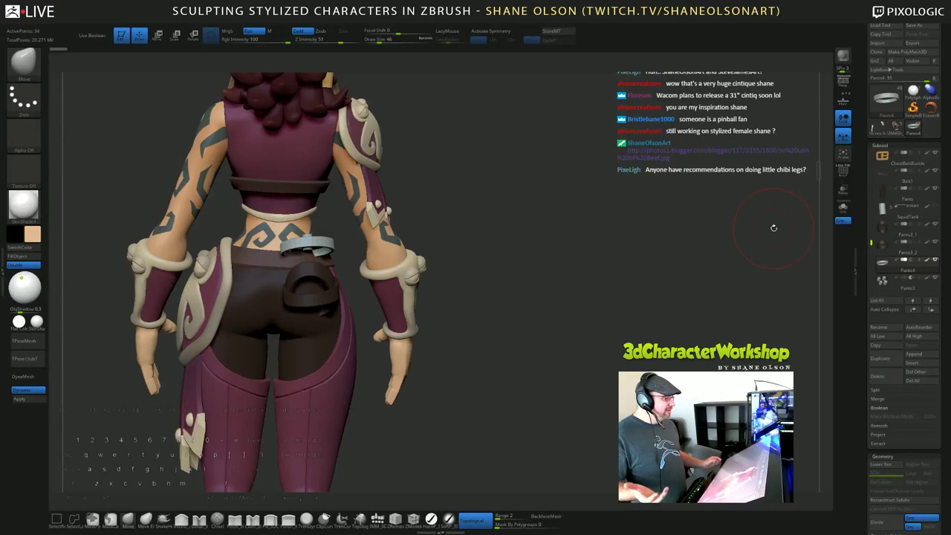
{"action": "mouse_move", "coordinate": [895, 124]}
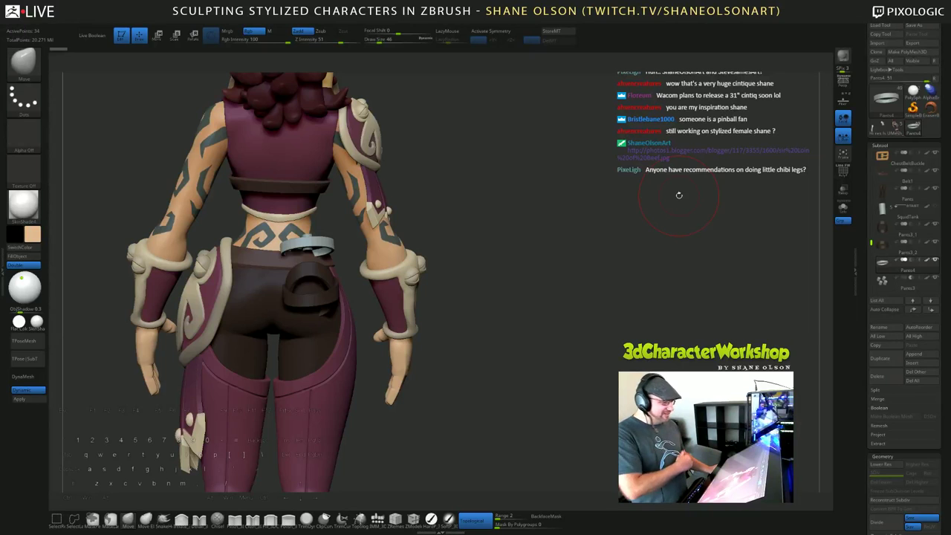
{"action": "mouse_move", "coordinate": [882, 263]}
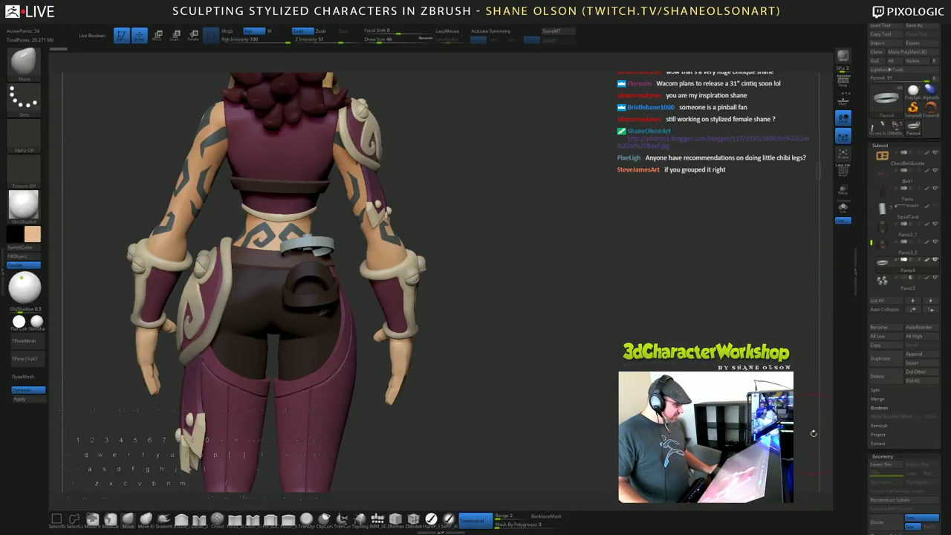
{"action": "key", "text": "ctrl+d"}
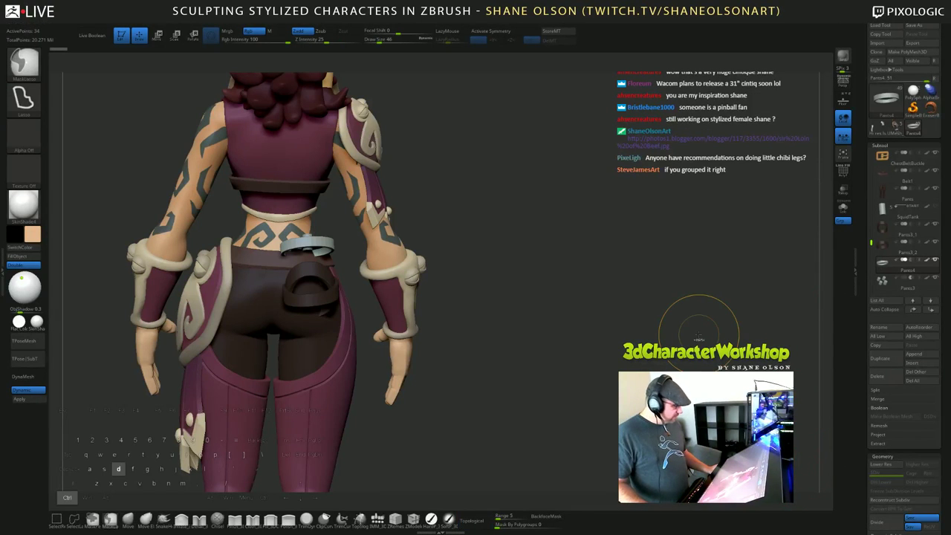
Step: Select the Pants3 subtool that cuts the tank lid's holes and divide it to subdivision level 4
{"action": "left_click", "coordinate": [881, 281]}
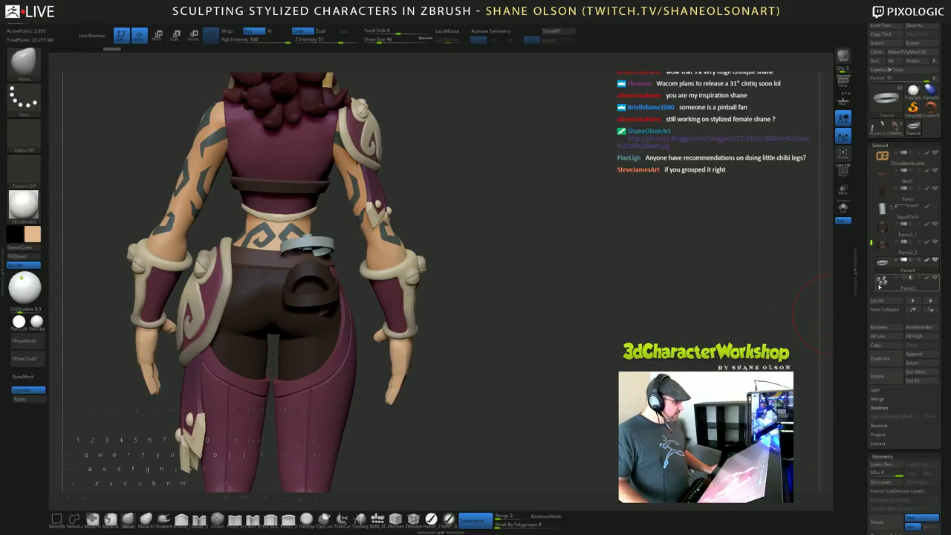
{"action": "key", "text": "ctrl"}
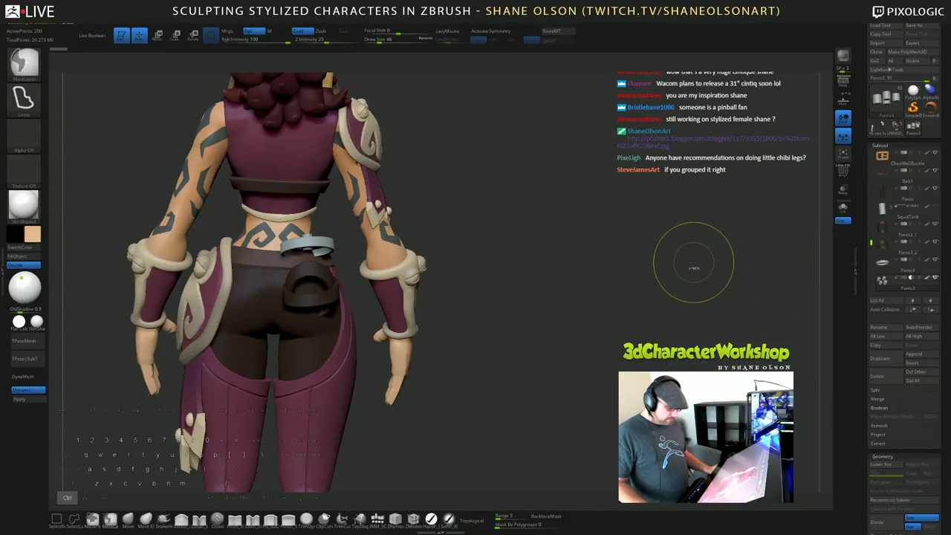
{"action": "key", "text": "ctrl+d"}
{"action": "key", "text": "ctrl+d"}
{"action": "key", "text": "ctrl+d"}
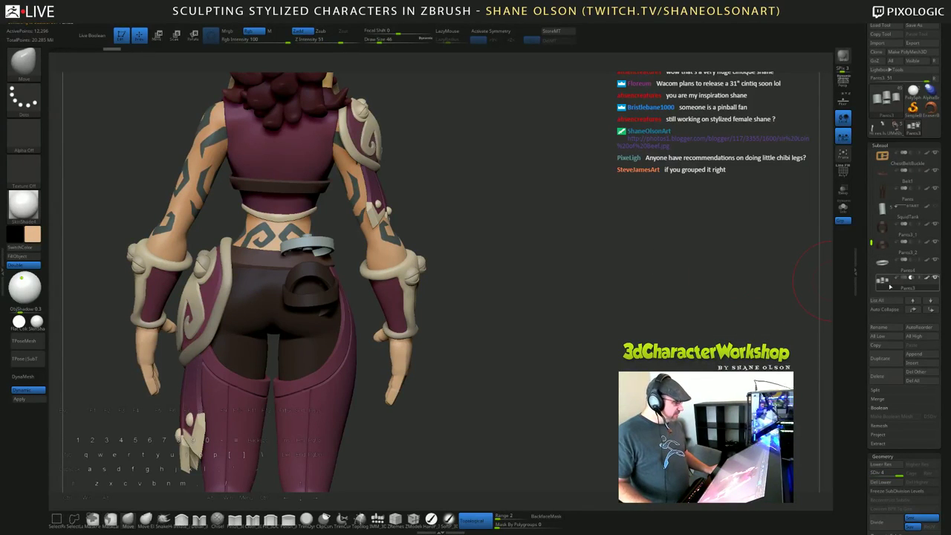
Step: Merge the Pants3_1 and Pants3_2 straps and the Pants4 ring down into the SquidTank subtool, always accepting the non-undoable operation
{"action": "left_click_drag", "start_coordinate": [589, 274], "coordinate": [667, 196]}
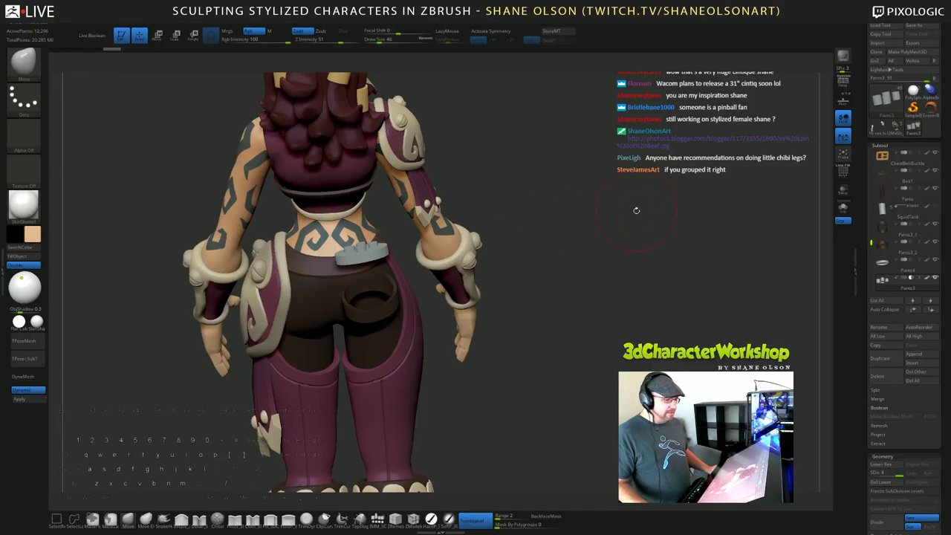
{"action": "left_click", "coordinate": [883, 227]}
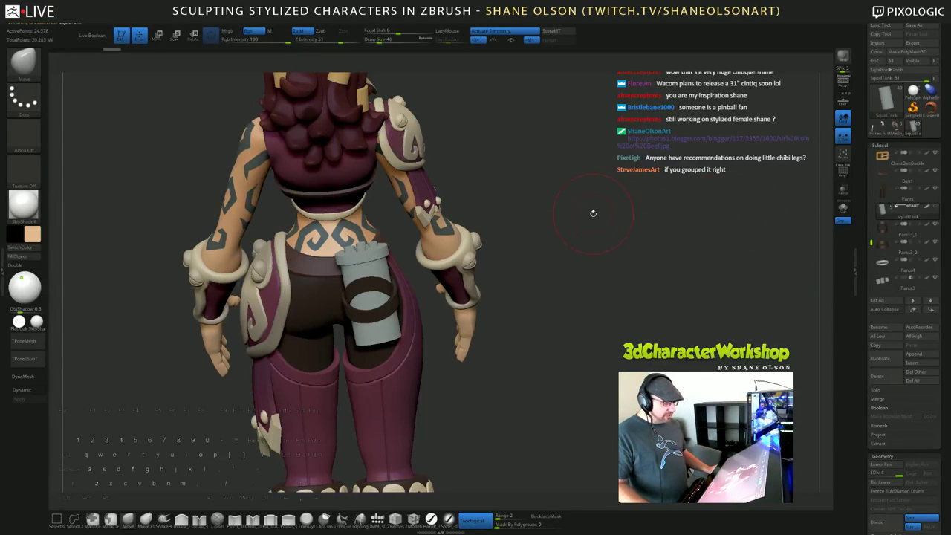
{"action": "left_click_drag", "start_coordinate": [607, 217], "coordinate": [633, 200]}
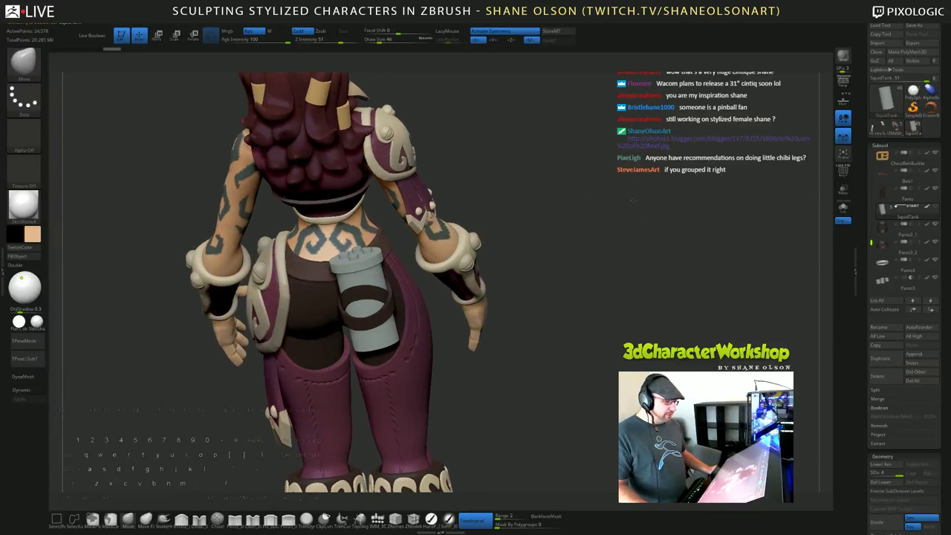
{"action": "key", "text": "2"}
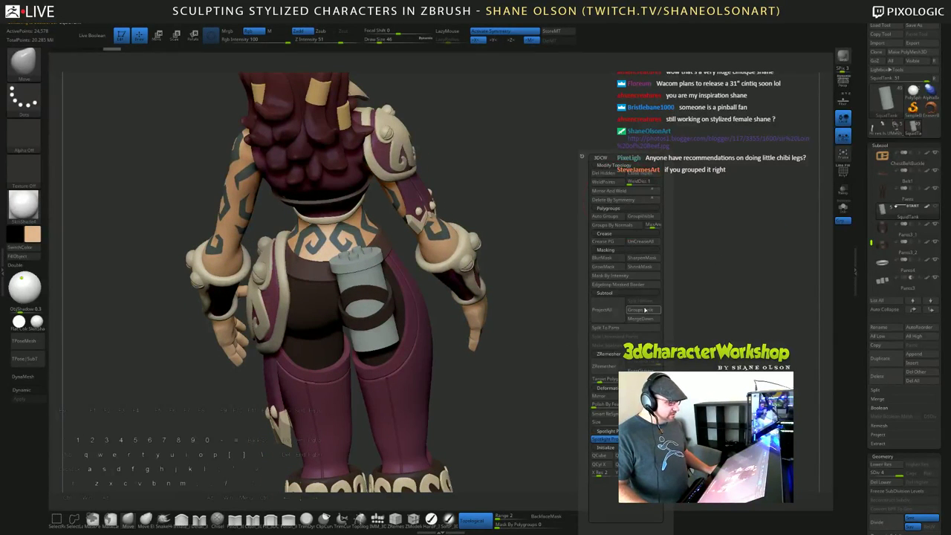
{"action": "left_click", "coordinate": [640, 318]}
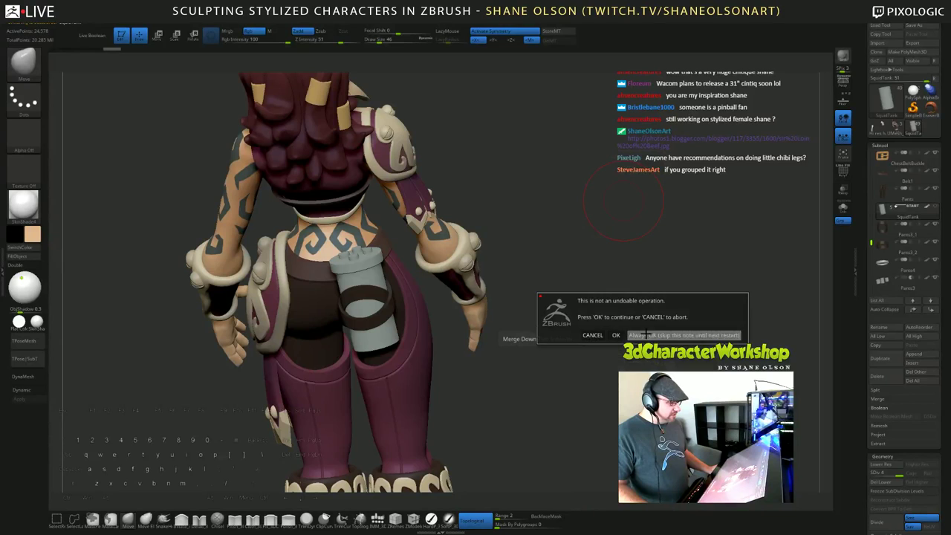
{"action": "left_click", "coordinate": [646, 335]}
{"action": "key", "text": "space"}
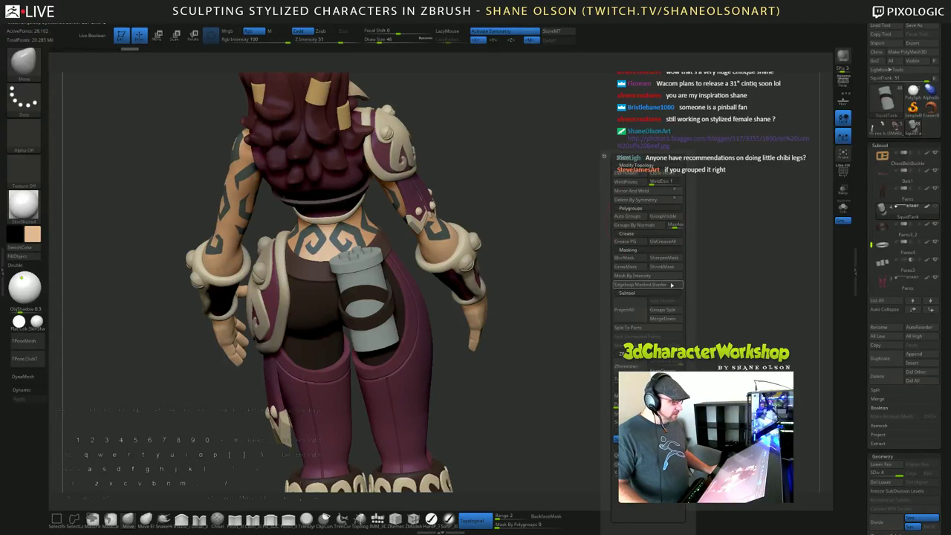
{"action": "left_click", "coordinate": [672, 323]}
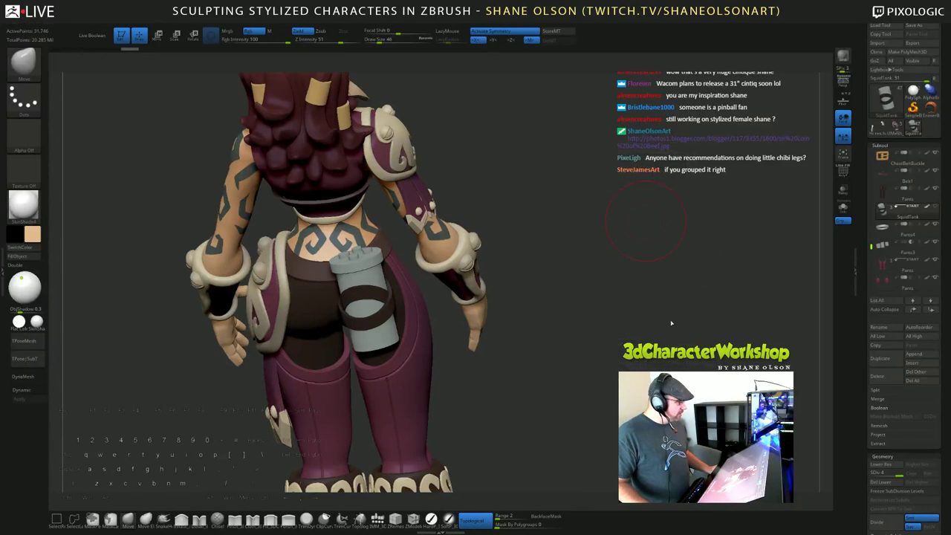
{"action": "key", "text": "space"}
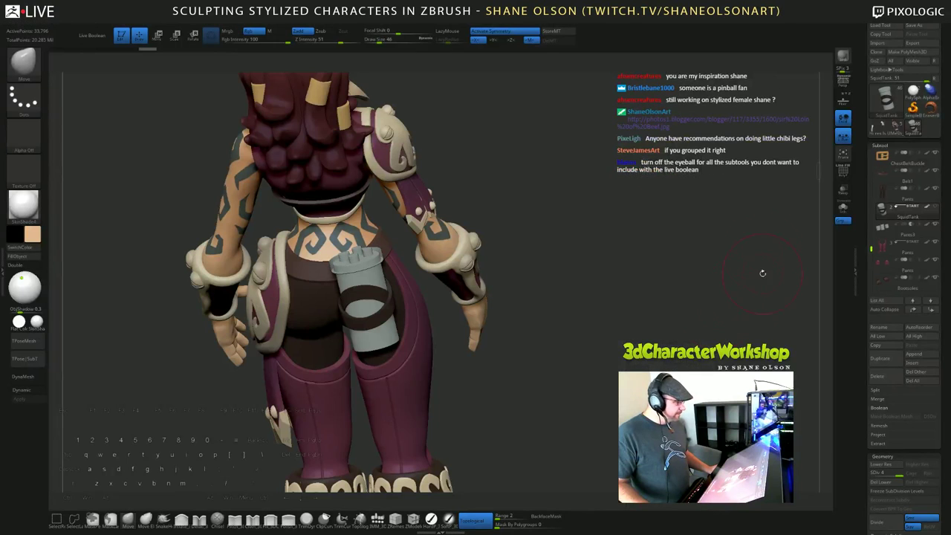
Step: Merge the Pants3 subtool that cuts the lid's holes down into the SquidTank subtool
{"action": "key", "text": "space"}
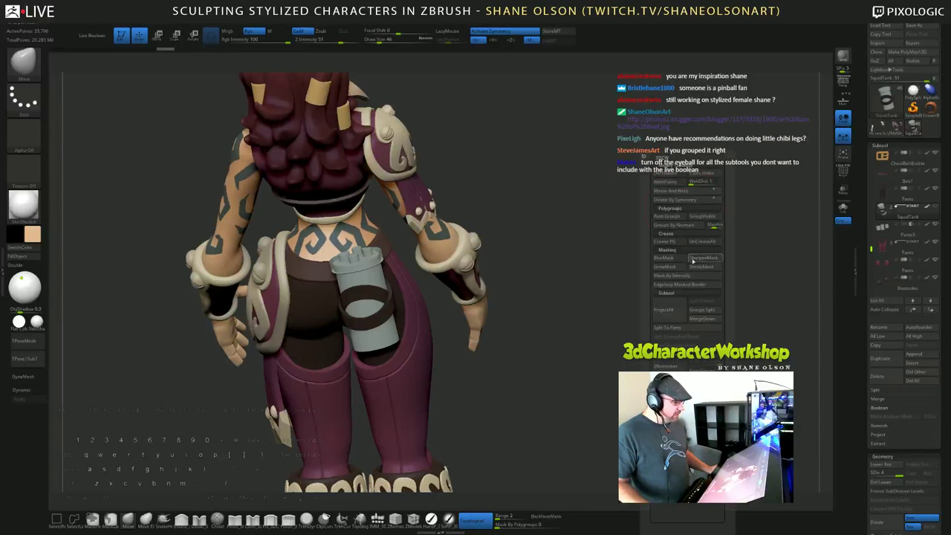
{"action": "left_click", "coordinate": [708, 319]}
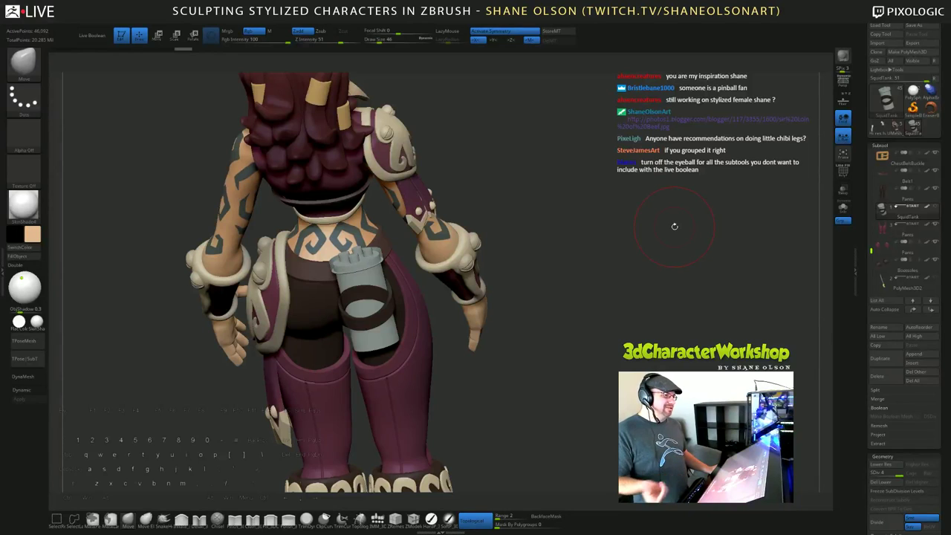
{"action": "left_click_drag", "start_coordinate": [672, 193], "coordinate": [664, 192]}
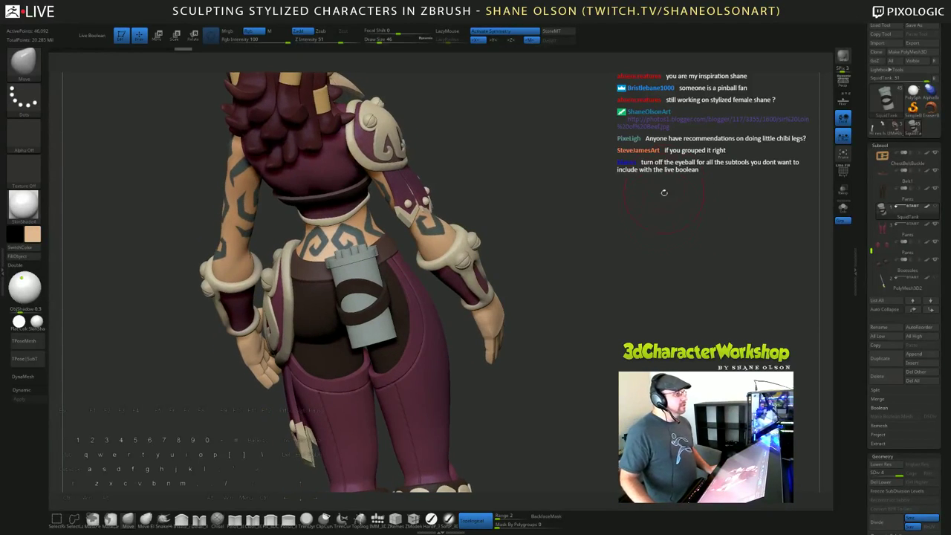
{"action": "mouse_move", "coordinate": [647, 240]}
{"action": "left_mouse_down", "text": "alt"}
{"action": "mouse_move", "coordinate": [614, 230]}
{"action": "mouse_move", "coordinate": [629, 218]}
{"action": "mouse_move", "coordinate": [638, 173]}
{"action": "left_mouse_up", "text": "alt"}
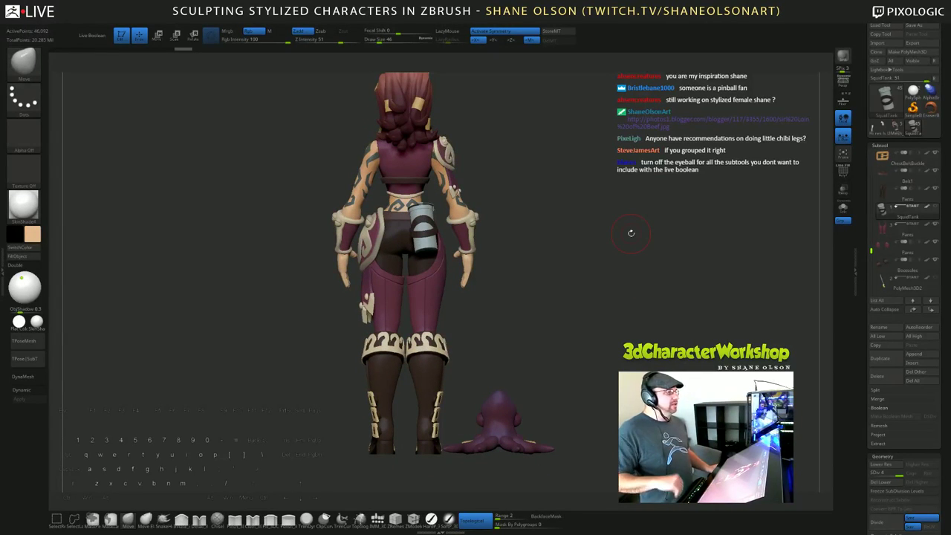
{"action": "left_click_drag", "start_coordinate": [656, 213], "coordinate": [623, 303]}
{"action": "left_click_drag", "start_coordinate": [537, 187], "coordinate": [588, 206], "text": "alt"}
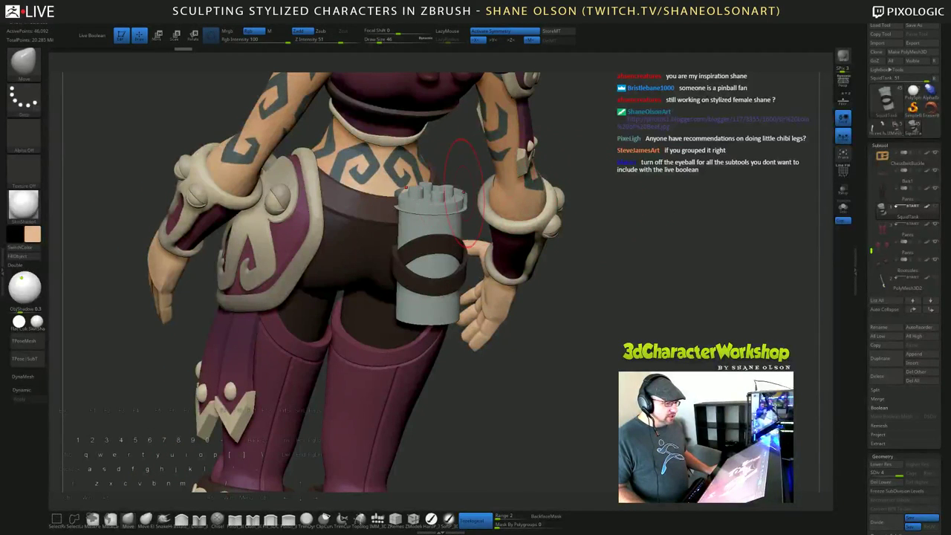
Step: Isolate the thin ring around the squid tank's lid and open the mesh's display properties
{"action": "key", "text": "ctrl+shift"}
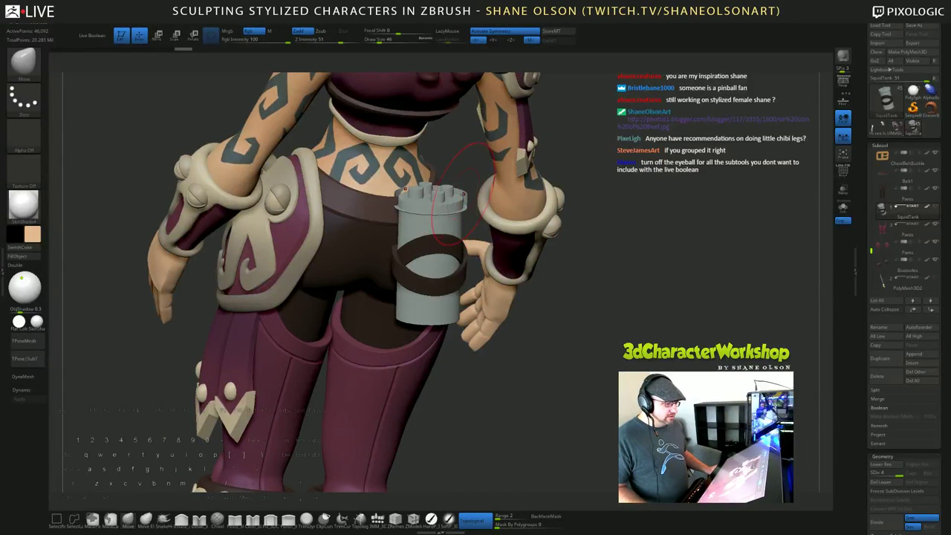
{"action": "left_click", "coordinate": [462, 200], "text": "ctrl+shift"}
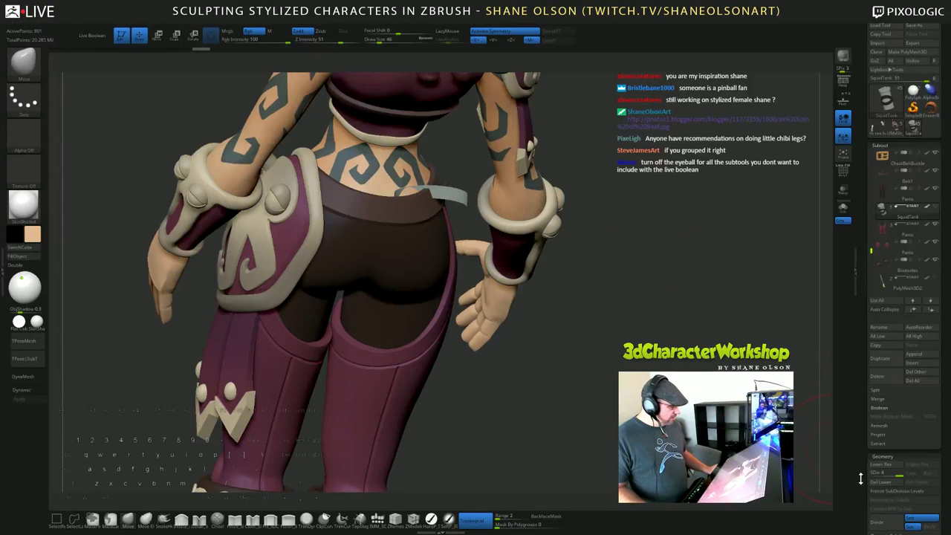
{"action": "mouse_move", "coordinate": [862, 483]}
{"action": "left_mouse_down"}
{"action": "mouse_move", "coordinate": [849, 359]}
{"action": "mouse_move", "coordinate": [851, 380]}
{"action": "left_mouse_up"}
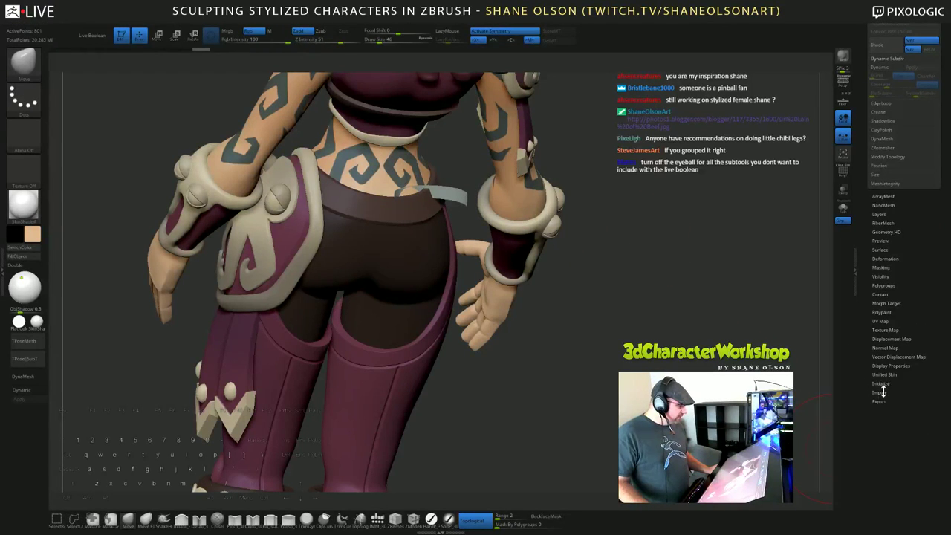
{"action": "left_click_drag", "start_coordinate": [886, 371], "coordinate": [886, 364]}
{"action": "left_click", "coordinate": [891, 354]}
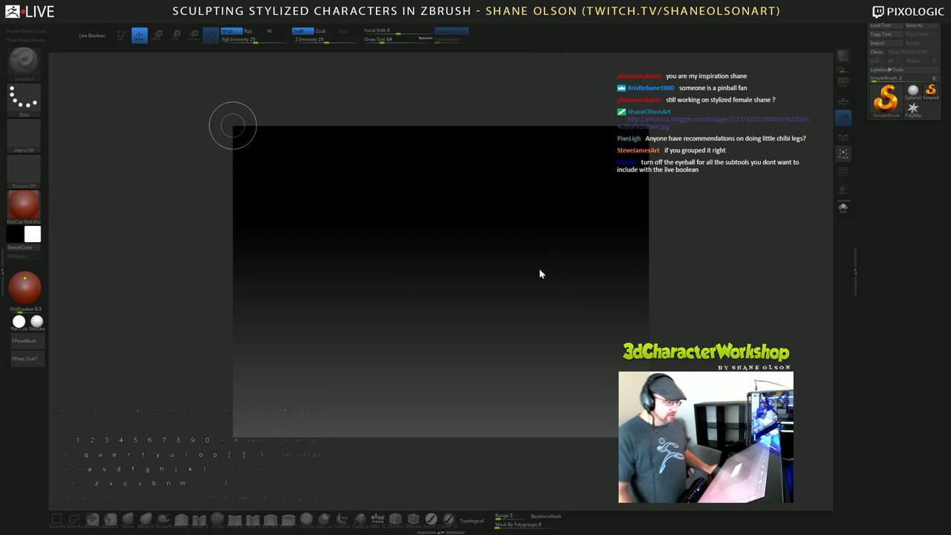
Step: Load the purple-clad character's quicksaved project and expand its subtool list
{"action": "key", "text": "comma"}
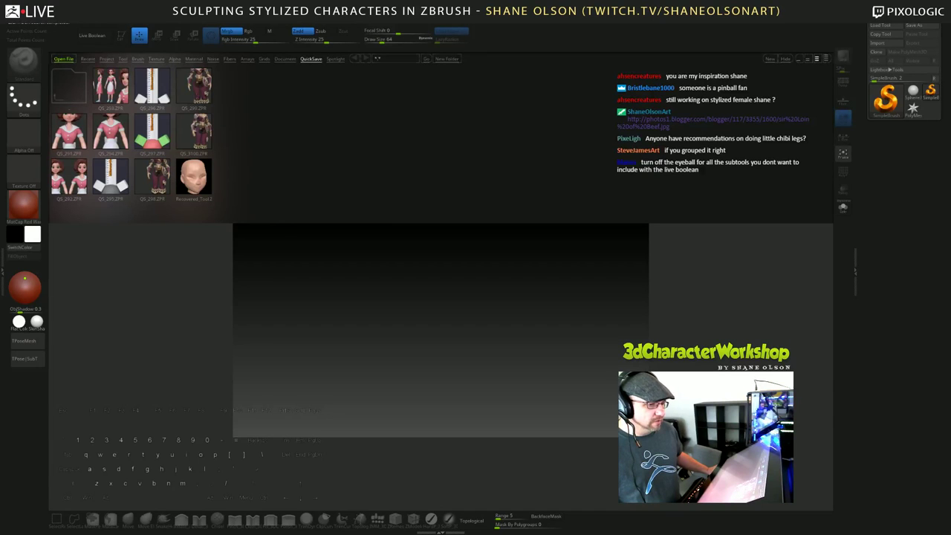
{"action": "left_click", "coordinate": [202, 134]}
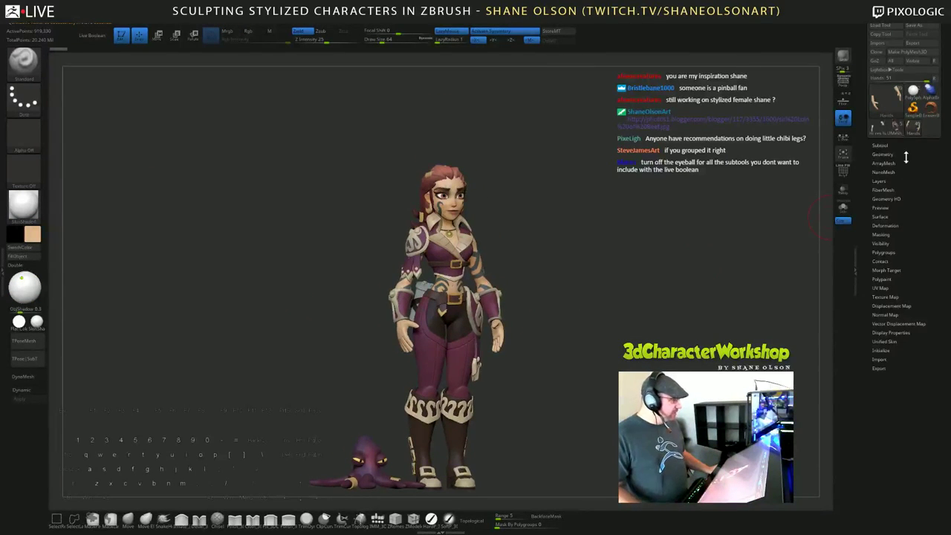
{"action": "left_click", "coordinate": [880, 146]}
{"action": "mouse_move", "coordinate": [886, 191]}
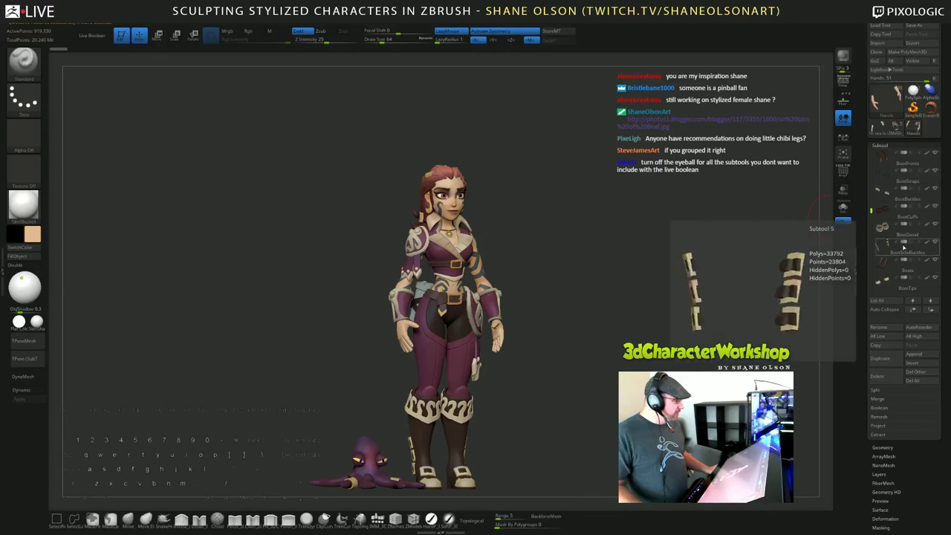
Step: Select the Pants4 ring subtool on top of the squid tank
{"action": "left_click_drag", "start_coordinate": [872, 211], "coordinate": [875, 235]}
{"action": "left_click_drag", "start_coordinate": [521, 305], "coordinate": [543, 301]}
{"action": "left_click_drag", "start_coordinate": [563, 228], "coordinate": [592, 304], "text": "alt"}
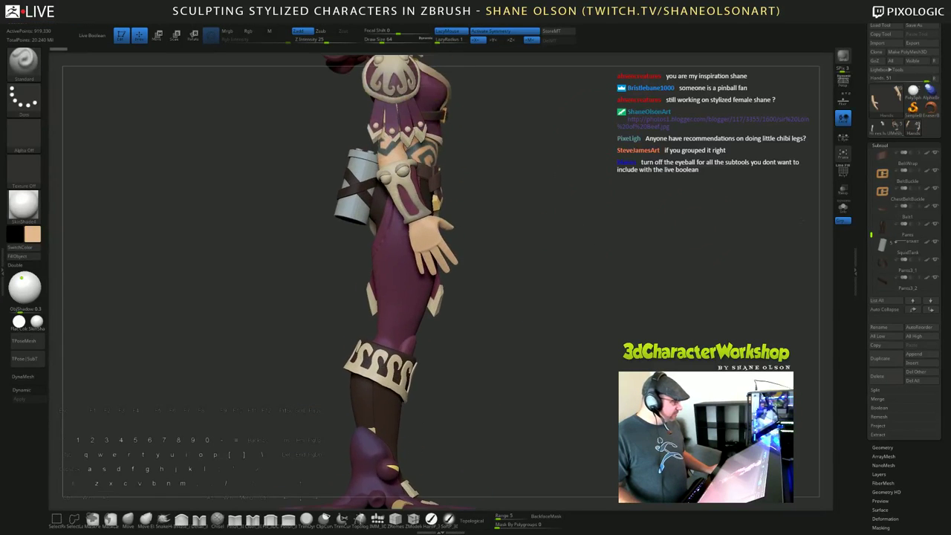
{"action": "left_click_drag", "start_coordinate": [873, 235], "coordinate": [883, 237]}
{"action": "left_click", "coordinate": [892, 226]}
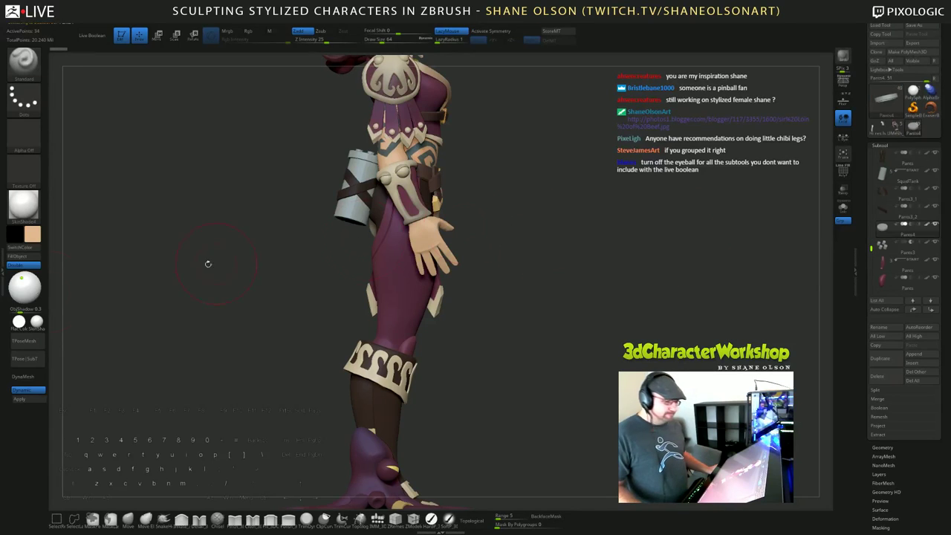
Step: Open the display properties of the Pants4 ring subtool
{"action": "left_click_drag", "start_coordinate": [117, 248], "coordinate": [37, 265]}
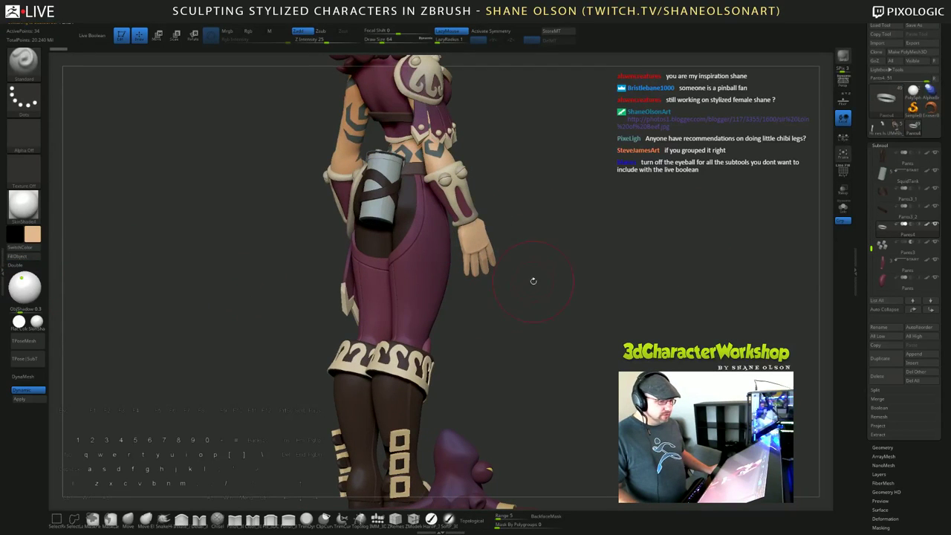
{"action": "left_click_drag", "start_coordinate": [534, 281], "coordinate": [594, 283]}
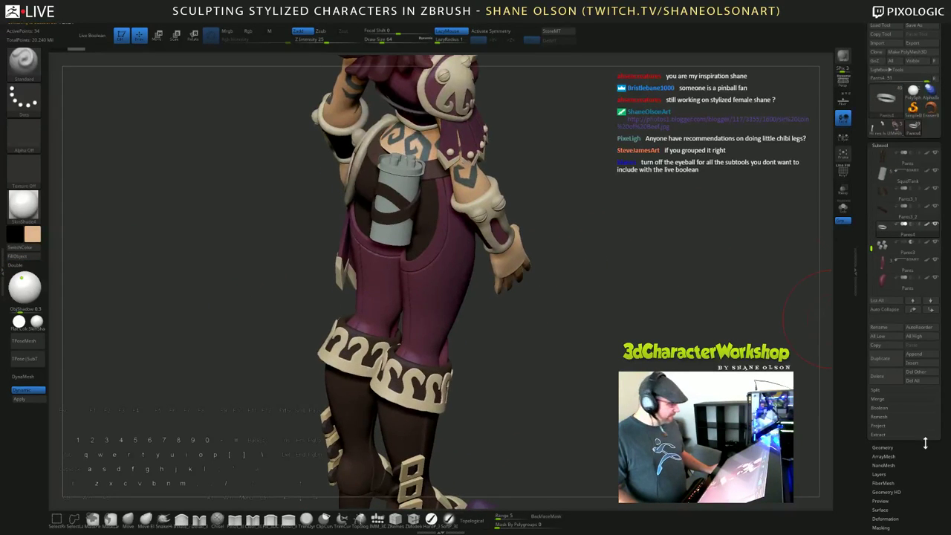
{"action": "left_click_drag", "start_coordinate": [875, 388], "coordinate": [870, 320]}
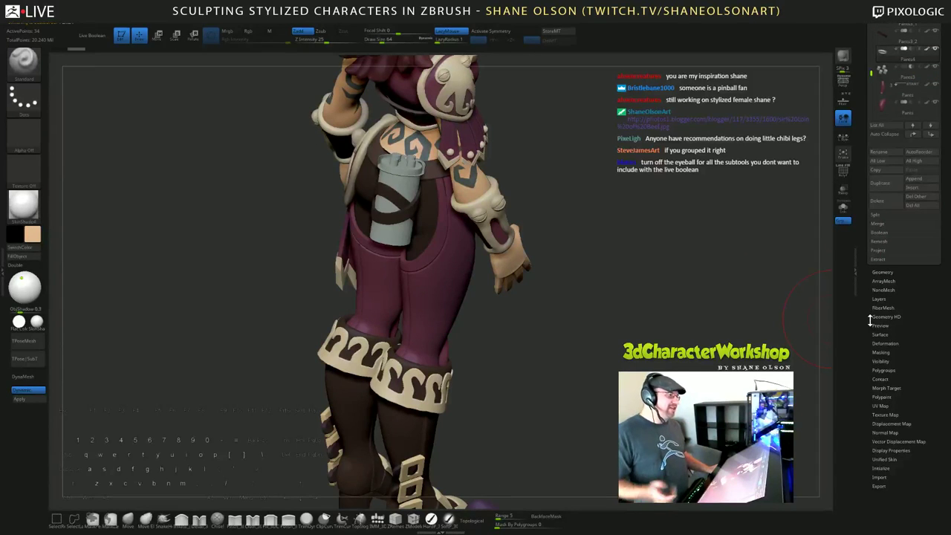
{"action": "left_click", "coordinate": [890, 450]}
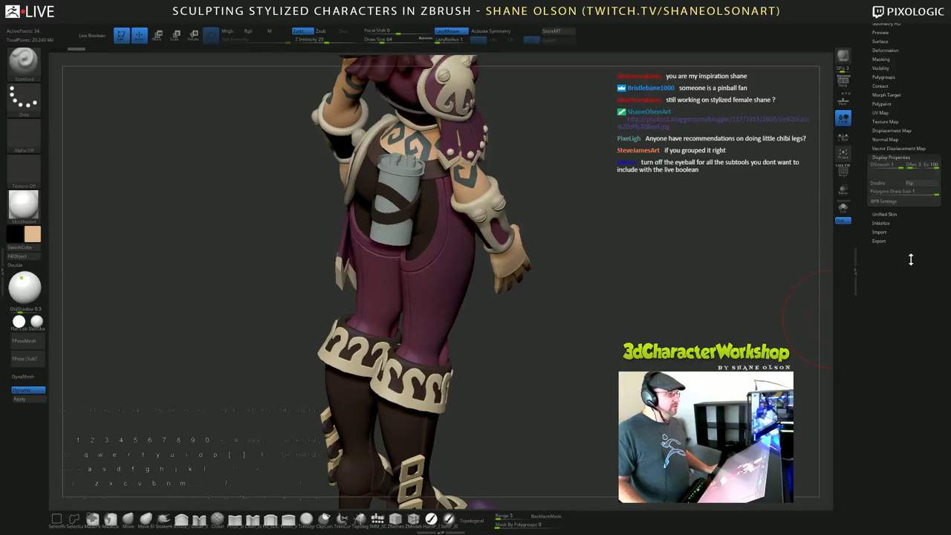